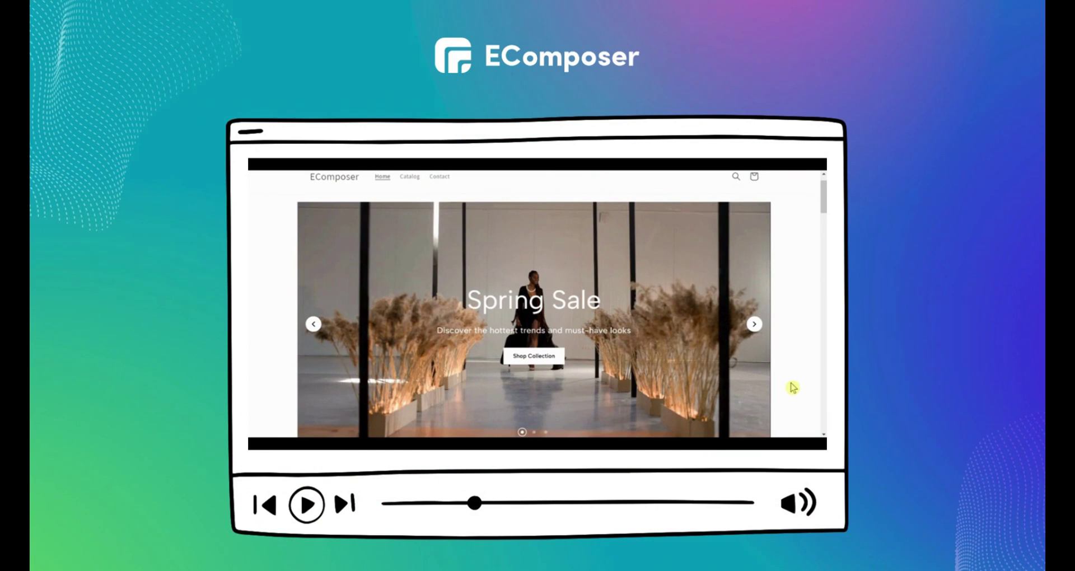
# Preview the finished homepage slideshow by paging forward and back through its slides.
pyautogui.click(754, 324)
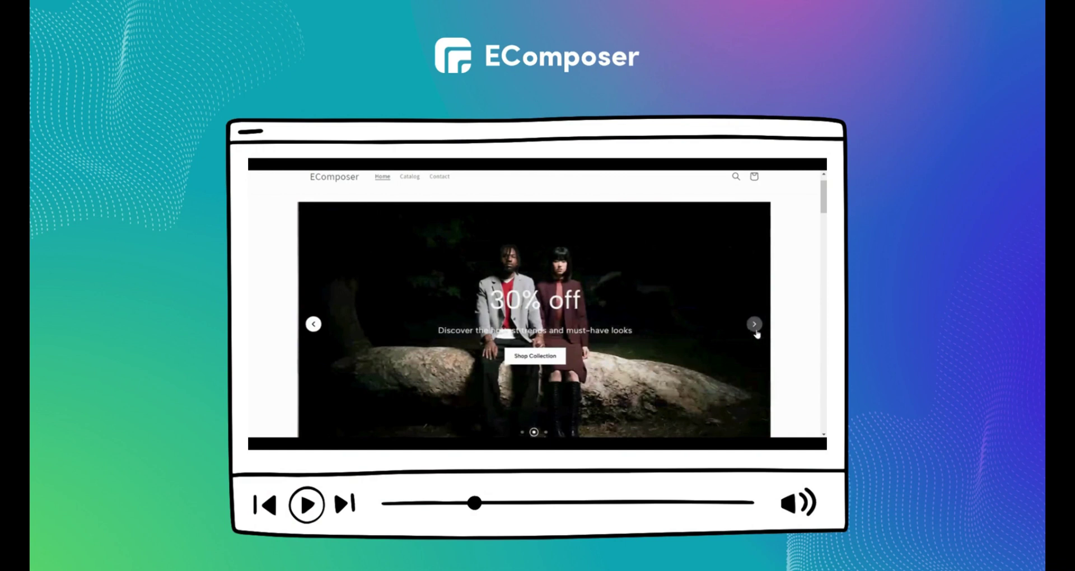
pyautogui.click(755, 331)
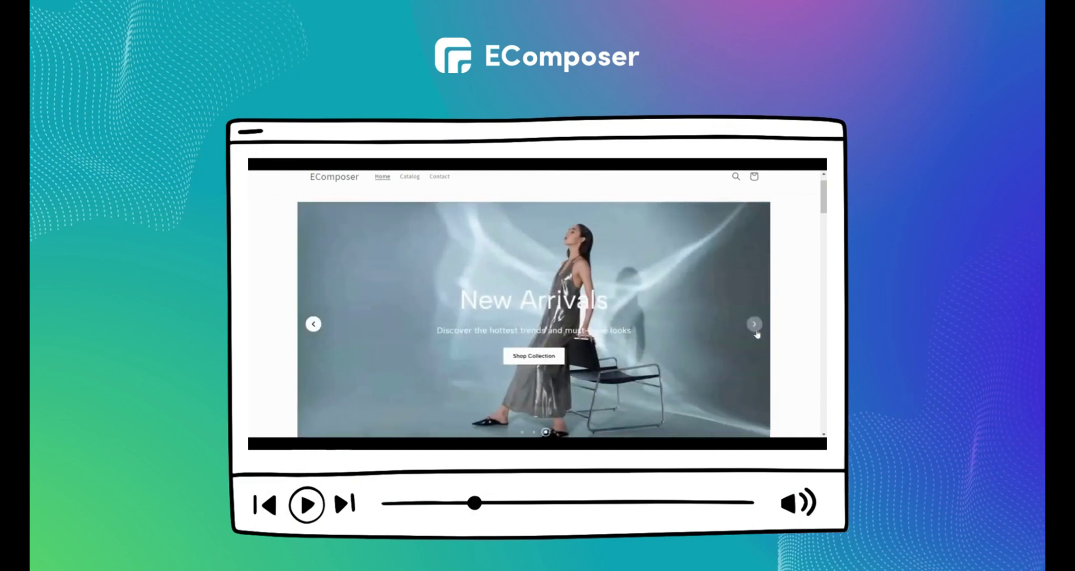
pyautogui.click(314, 326)
pyautogui.click(313, 326)
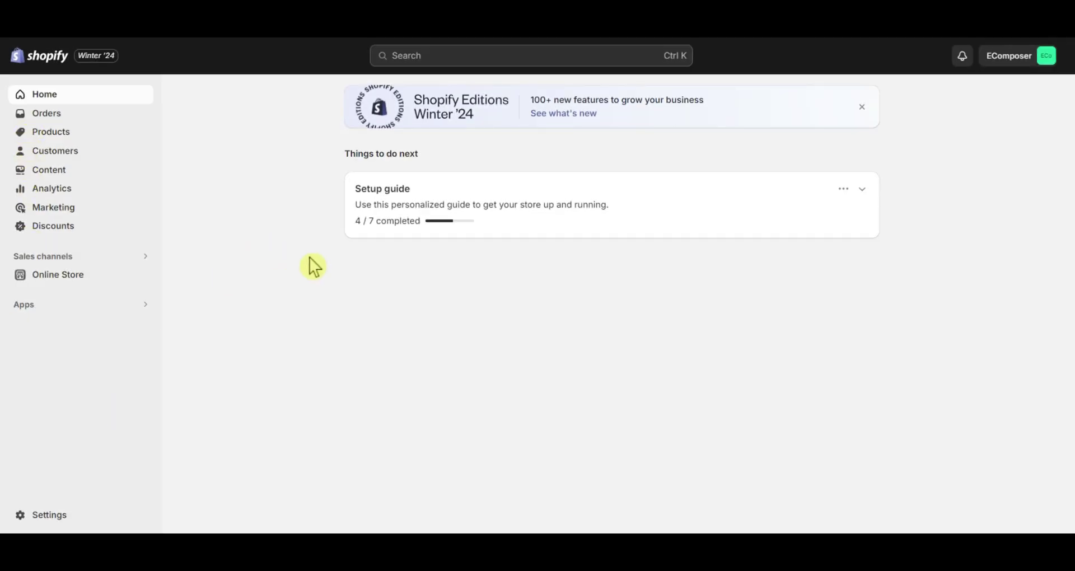
# Open EComposer Builder from the store's installed apps and open the Homepage layout in the editor.
pyautogui.click(144, 305)
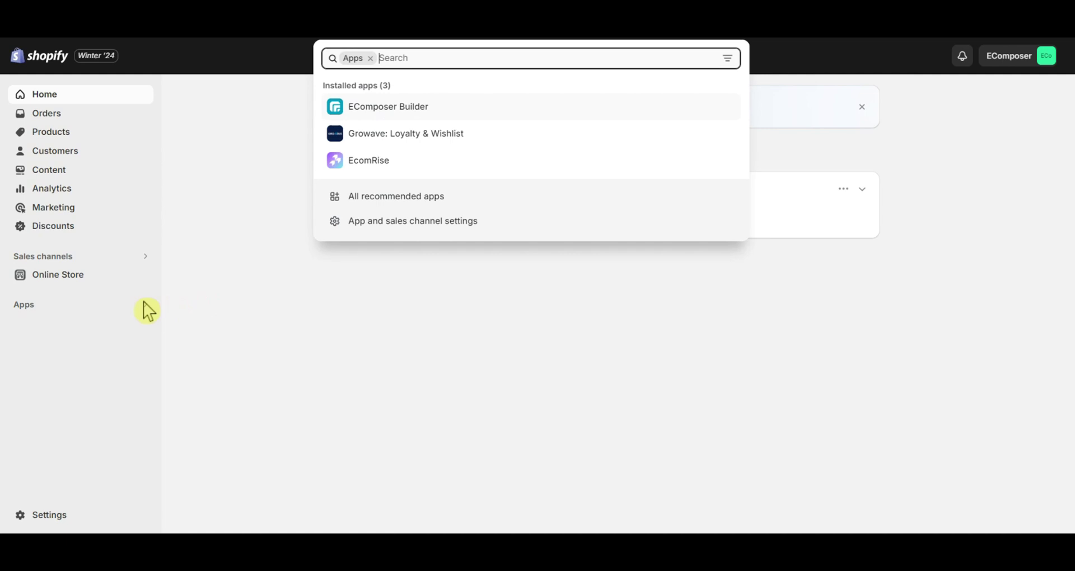
pyautogui.click(401, 111)
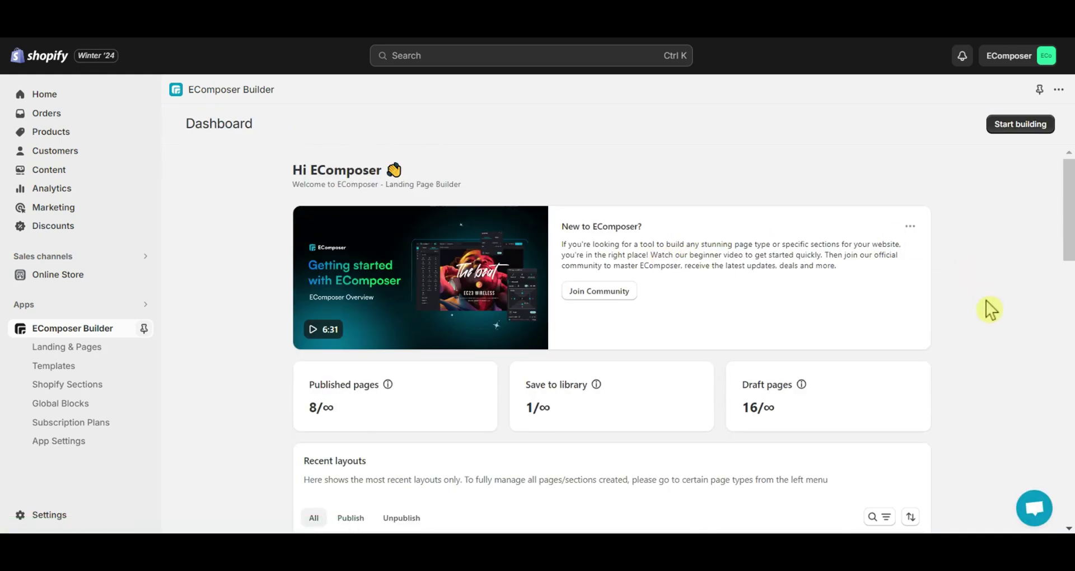
pyautogui.scroll(-5, 990, 309)
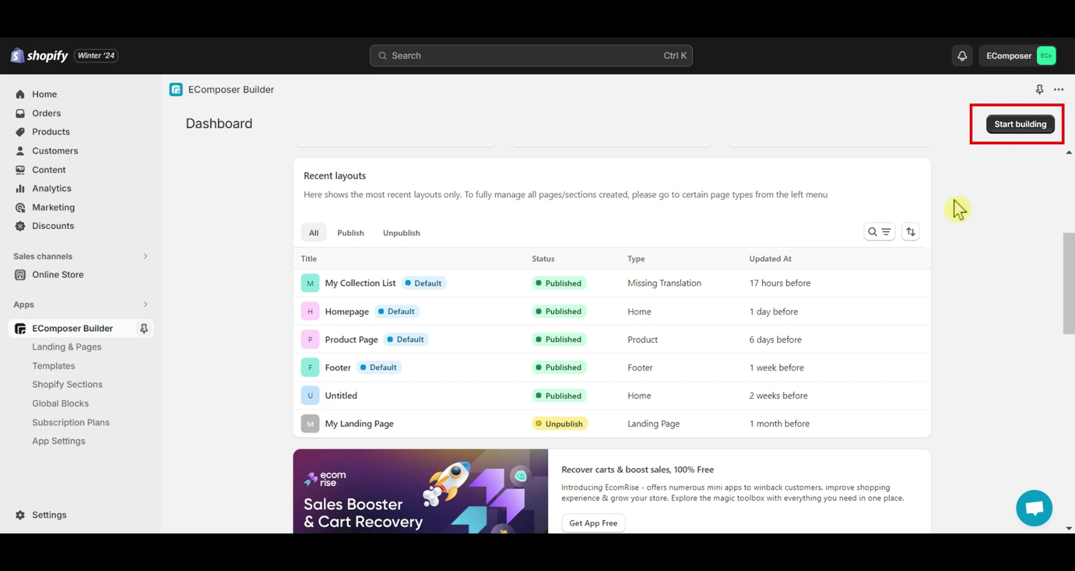
pyautogui.click(346, 312)
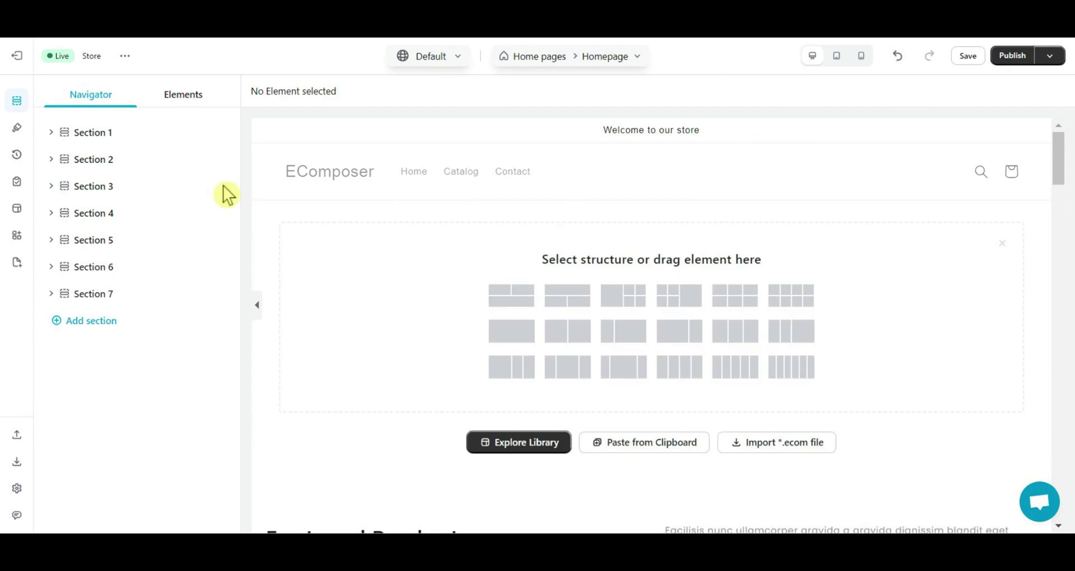
# Find the Slider element by searching for "Slider" and insert it into the empty section at the top of the homepage.
pyautogui.click(177, 98)
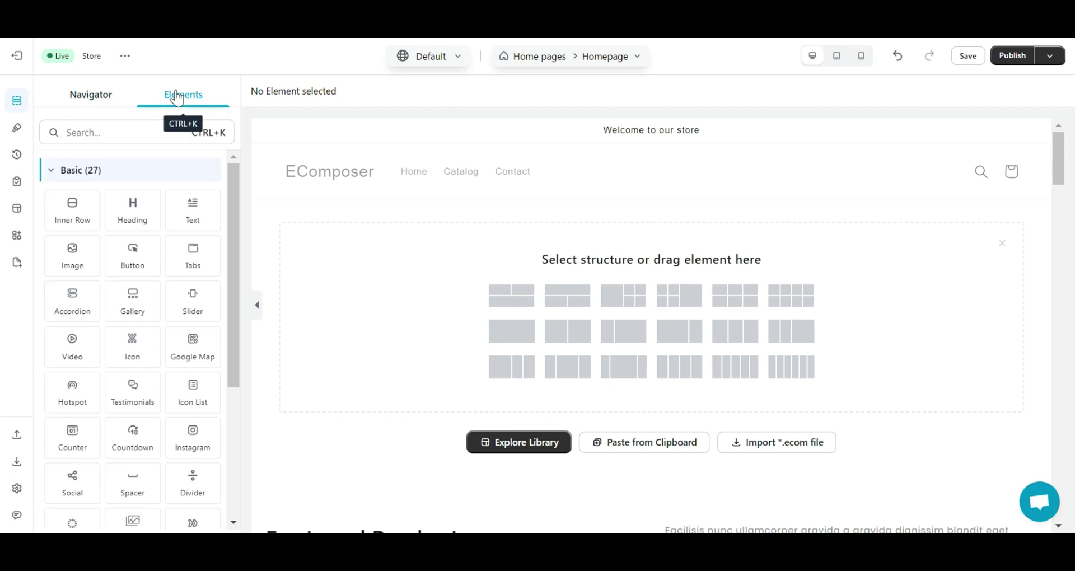
pyautogui.click(105, 130)
pyautogui.write('Slider')
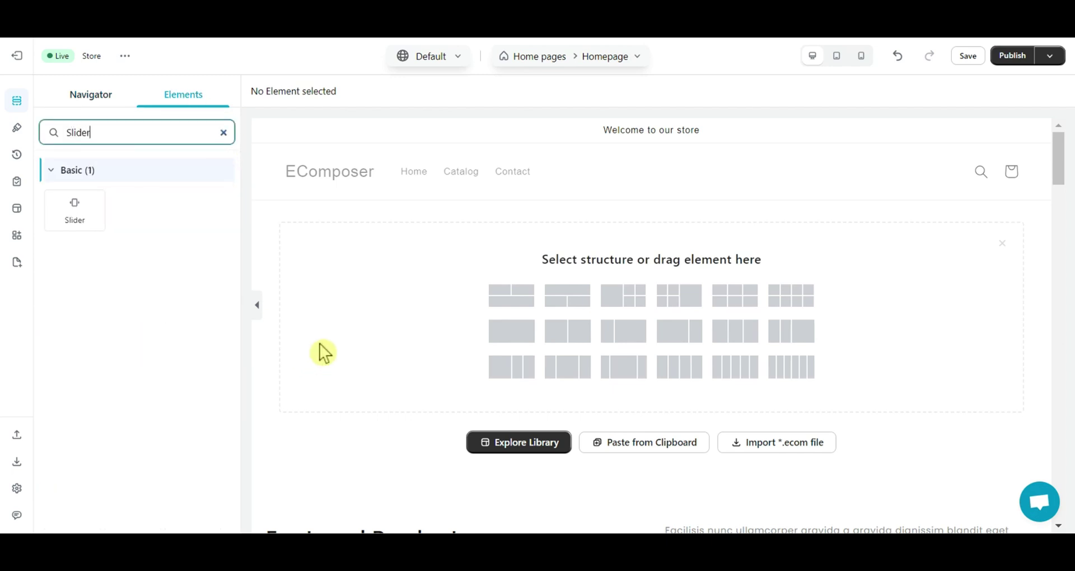
pyautogui.moveTo(75, 210); pyautogui.dragTo(567, 331)
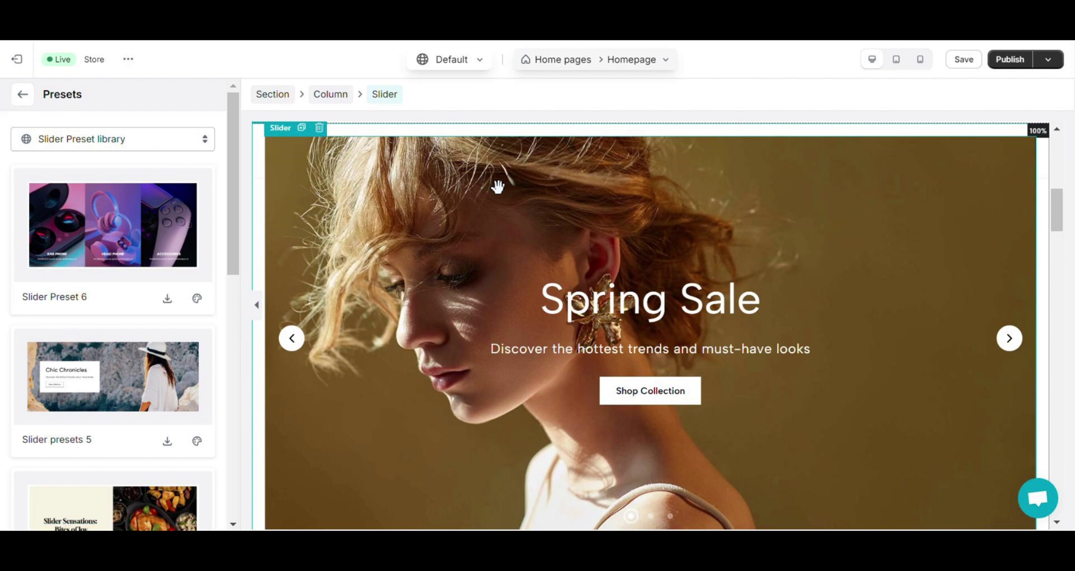
# Browse the slider preset library, try Slider Preset 6 on the slider and page through its slides.
pyautogui.scroll(-3, 224, 204)
pyautogui.scroll(-6, 226, 205)
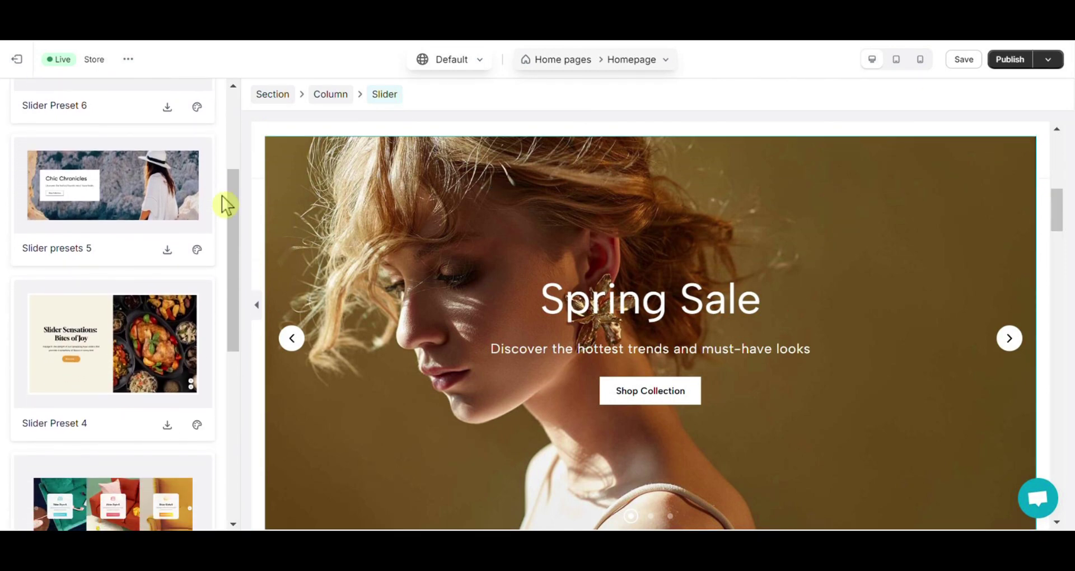
pyautogui.scroll(-5, 226, 205)
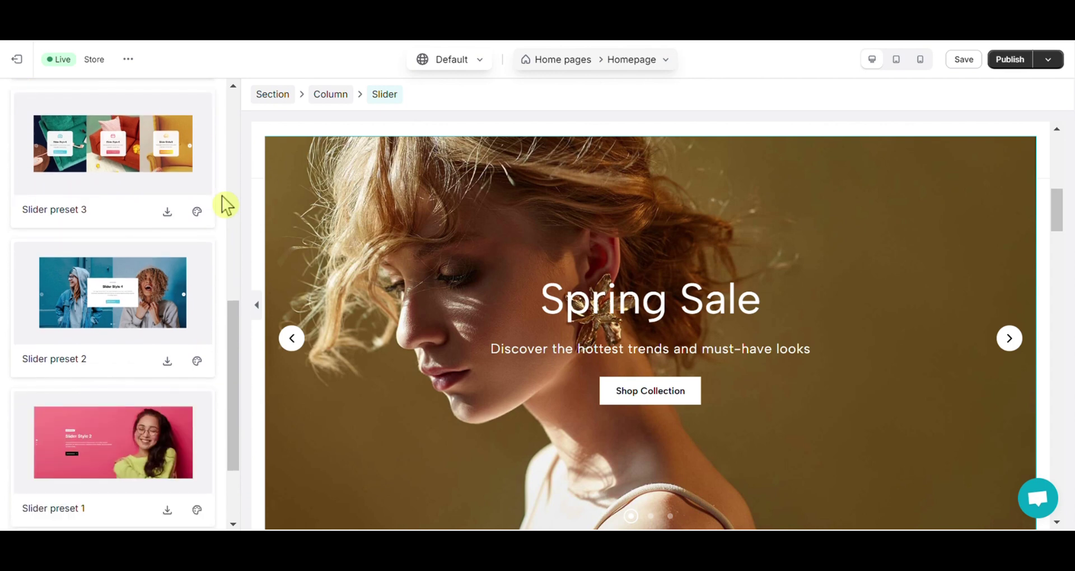
pyautogui.scroll(15, 168, 493)
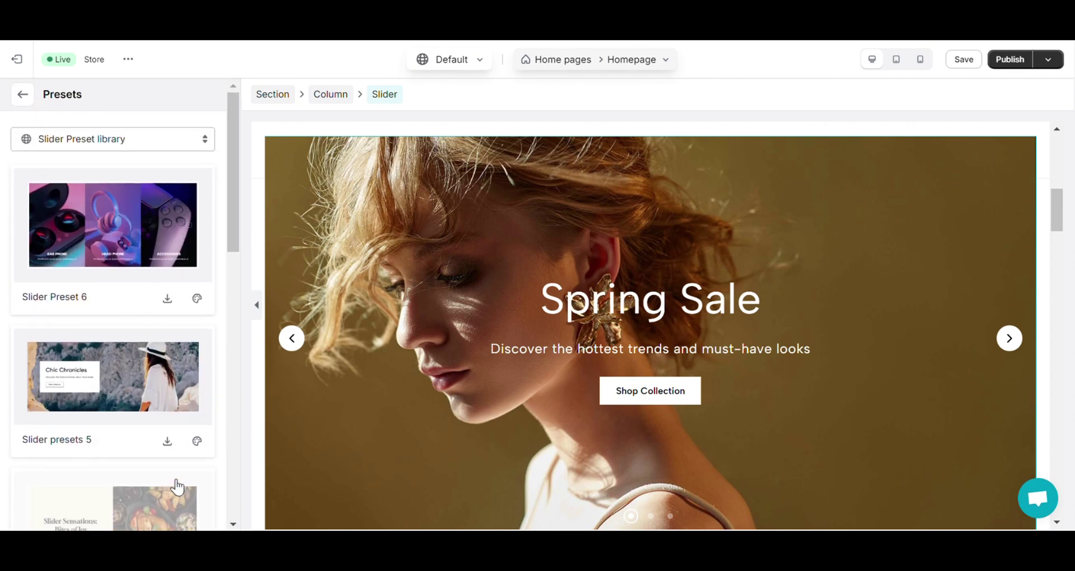
pyautogui.click(168, 300)
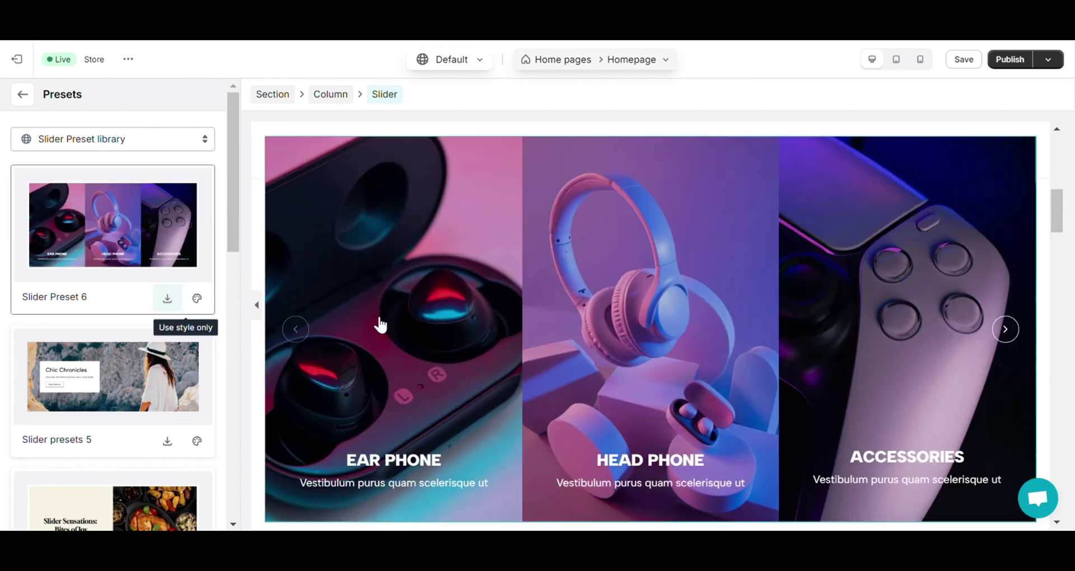
pyautogui.click(1013, 334)
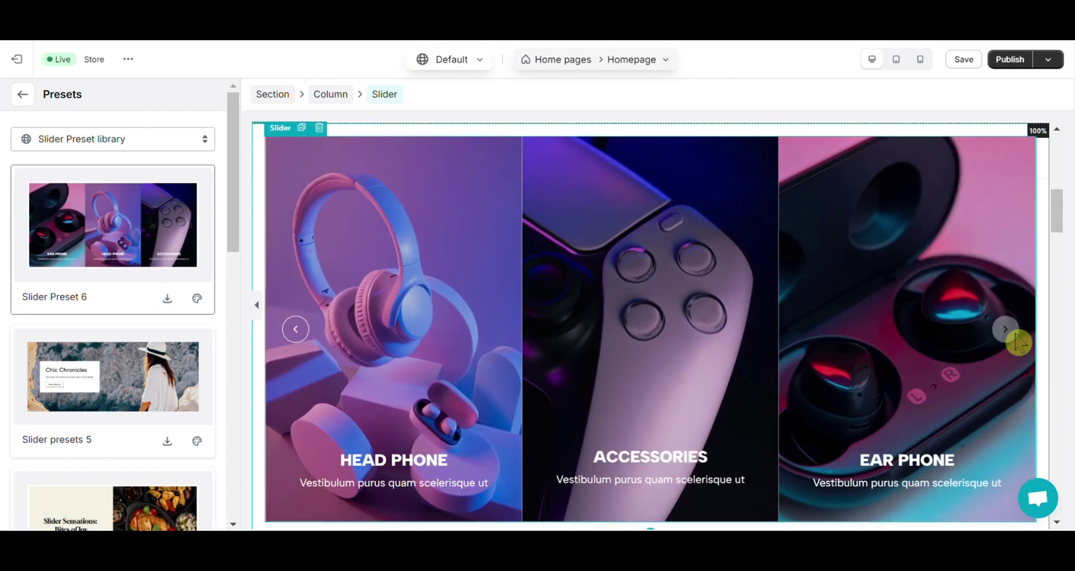
pyautogui.click(290, 329)
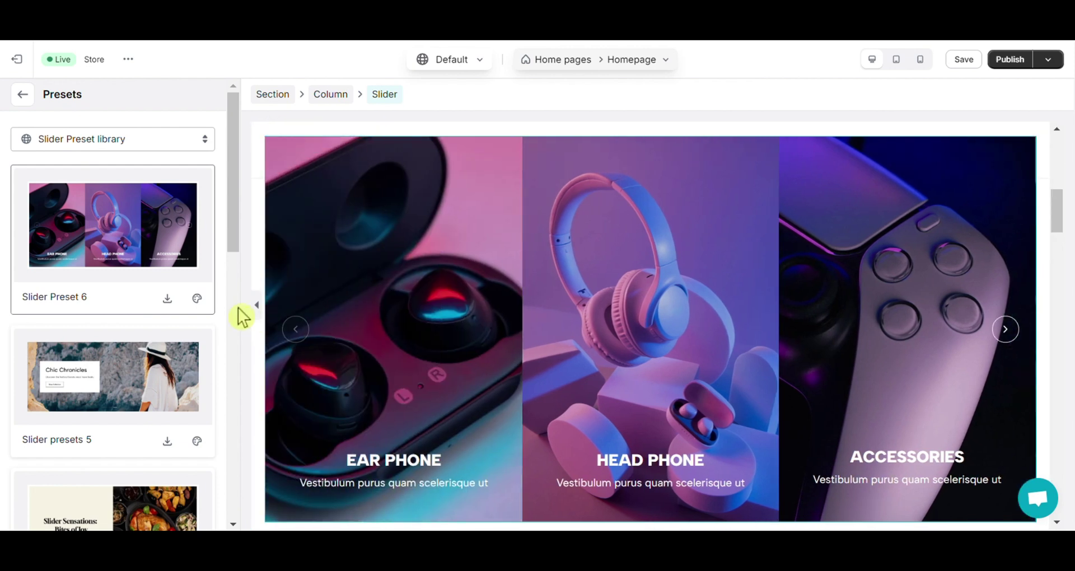
pyautogui.click(168, 302)
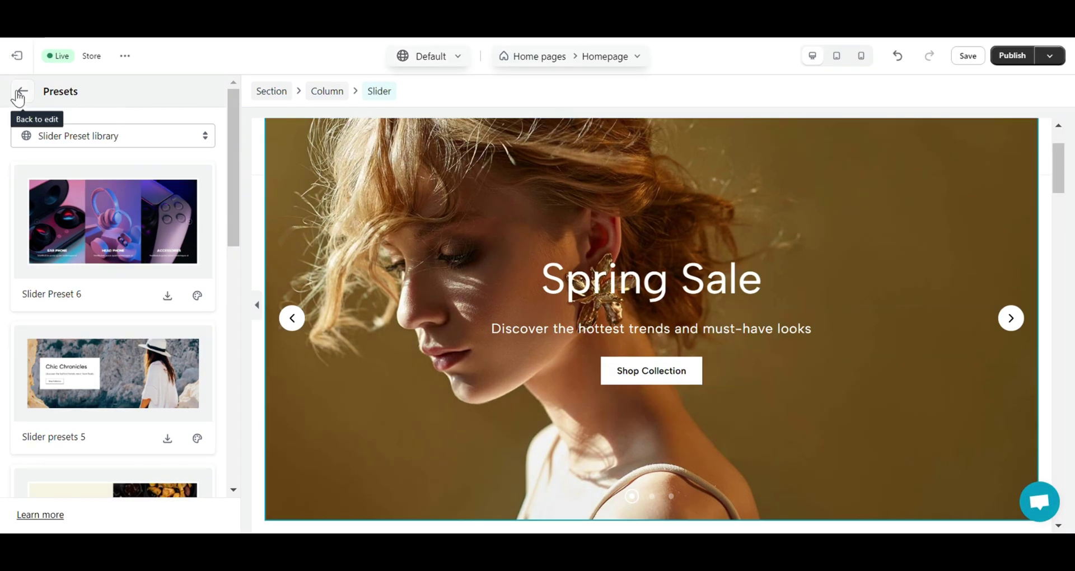
# Leave the preset library and show the slider's list of slides in its content settings.
pyautogui.click(22, 94)
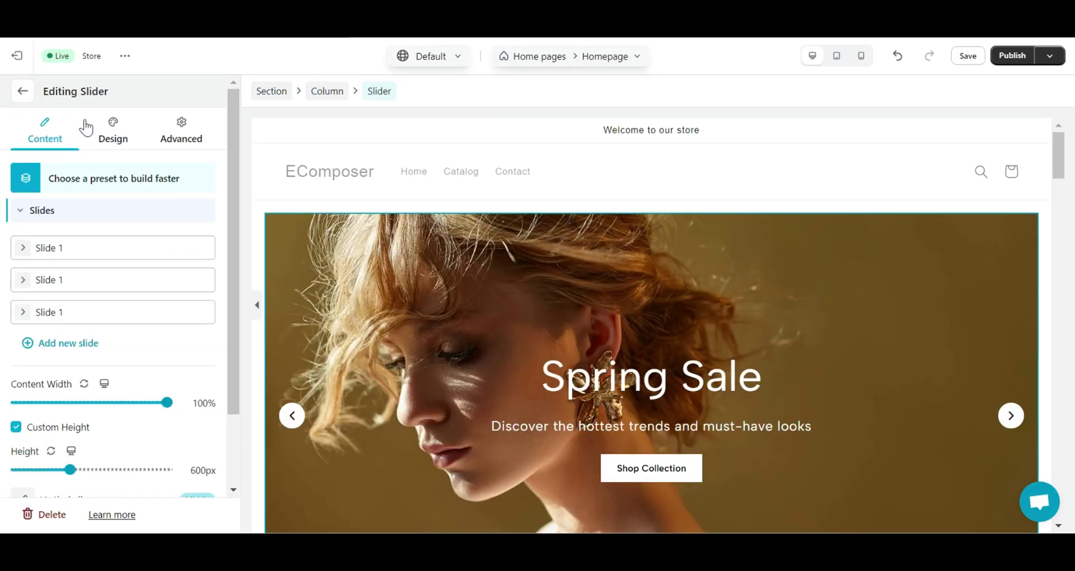
pyautogui.click(132, 212)
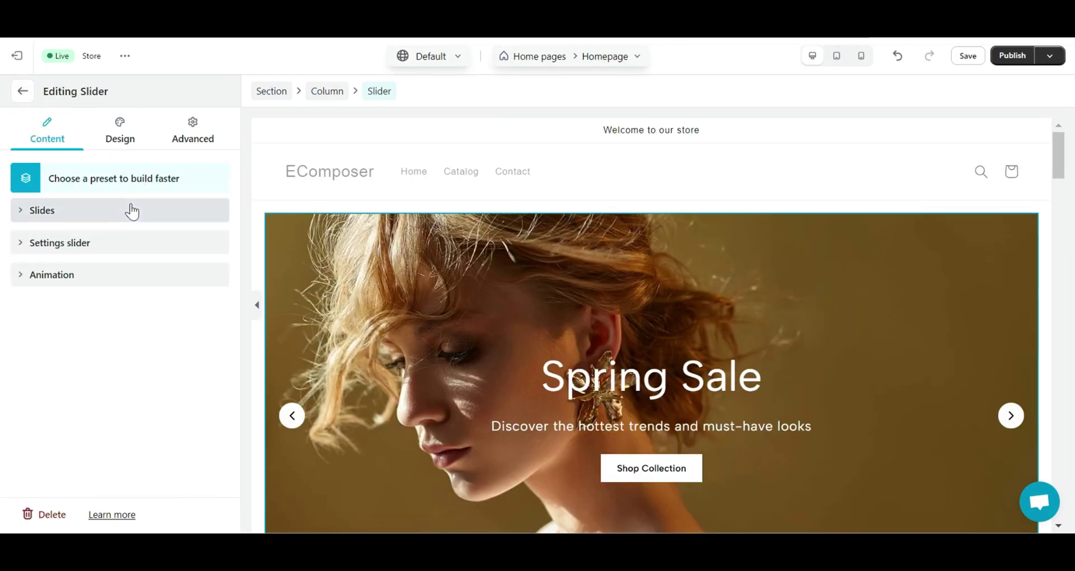
pyautogui.click(132, 211)
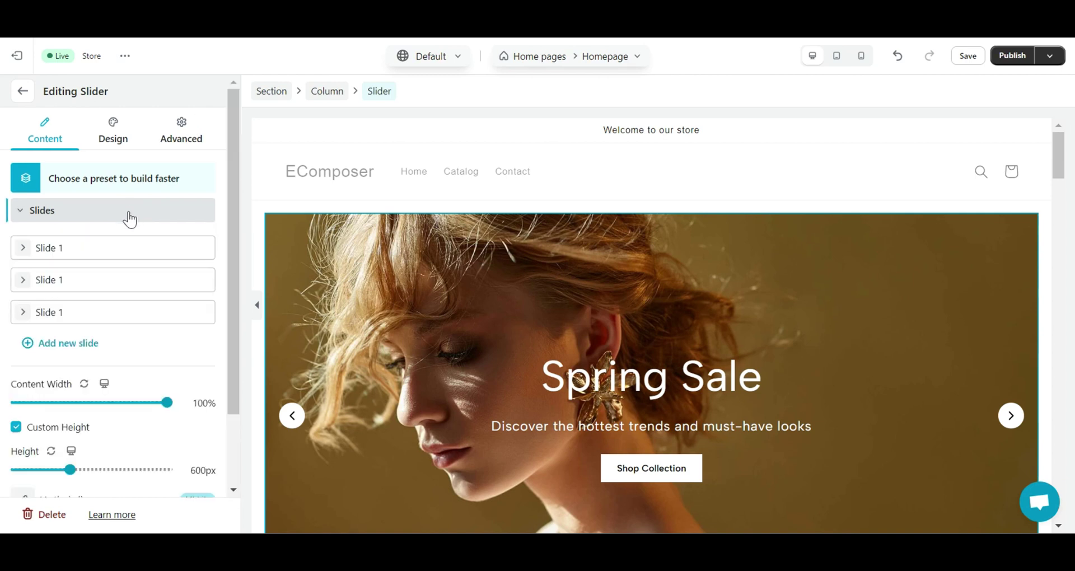
# Add a fourth slide to the slider, preview it on the page and delete it again.
pyautogui.click(72, 343)
pyautogui.scroll(-2, 500, 369)
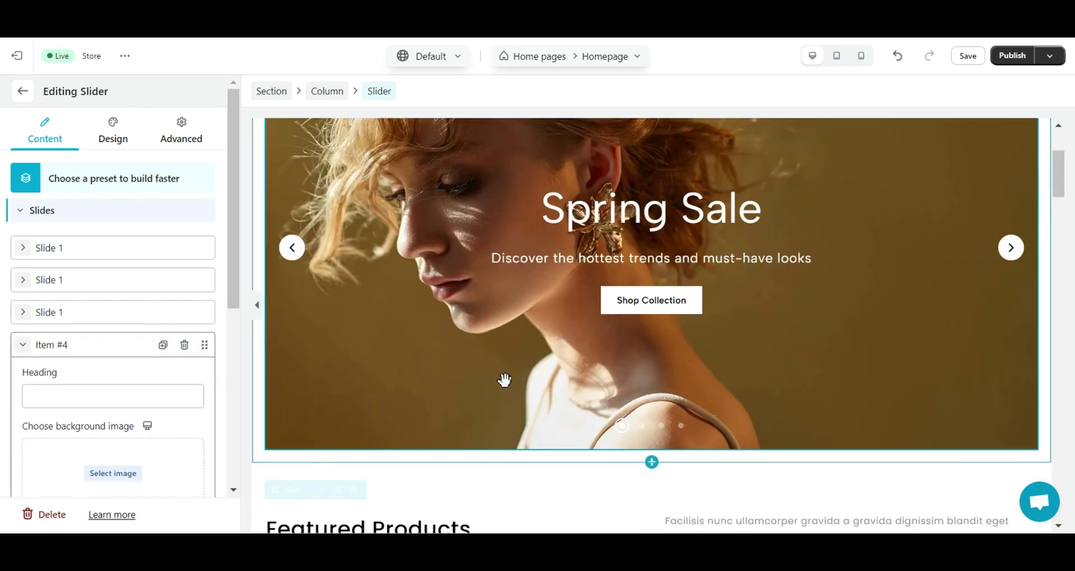
pyautogui.click(39, 345)
pyautogui.click(40, 345)
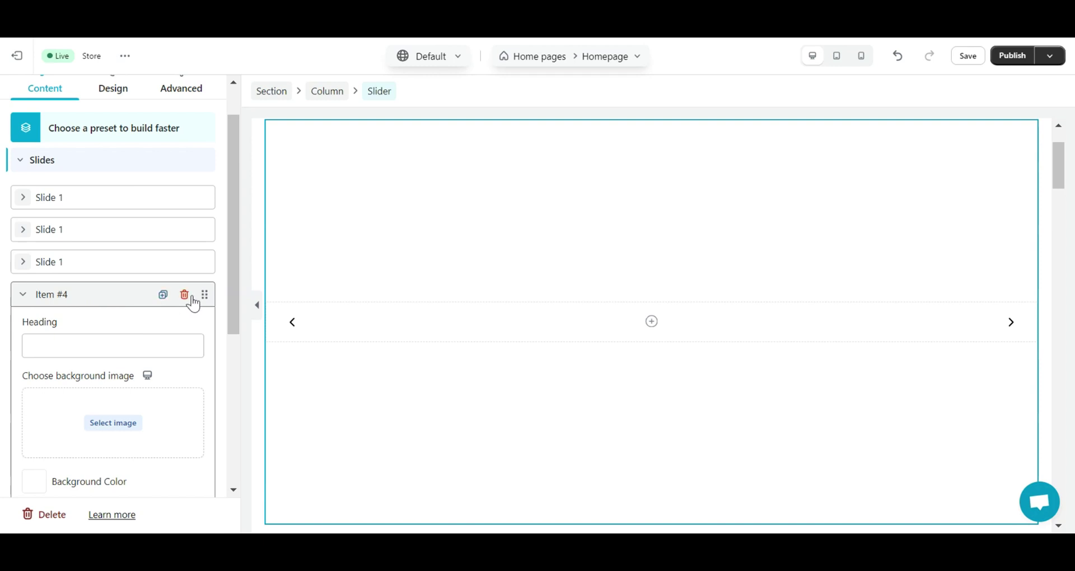
pyautogui.click(188, 304)
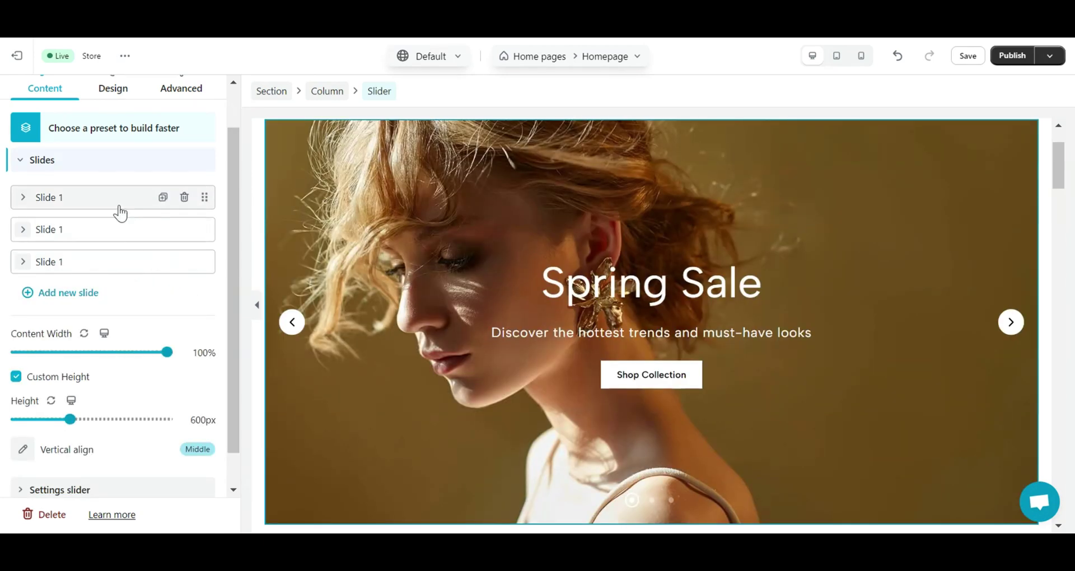
# Expand the first slide's settings and open the image picker for its background image.
pyautogui.click(204, 263)
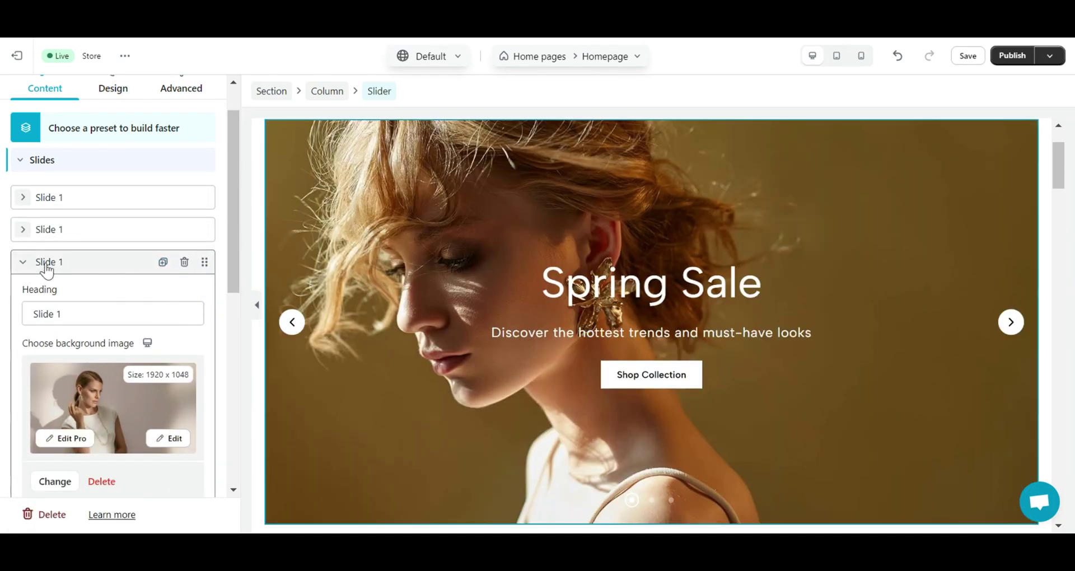
pyautogui.click(44, 264)
pyautogui.click(81, 158)
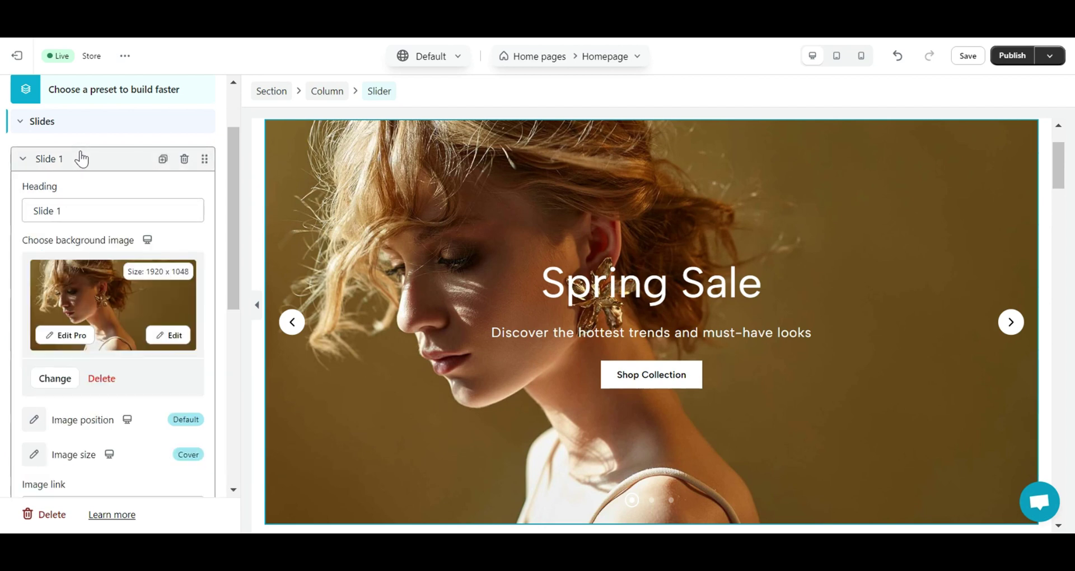
pyautogui.scroll(-2, 103, 312)
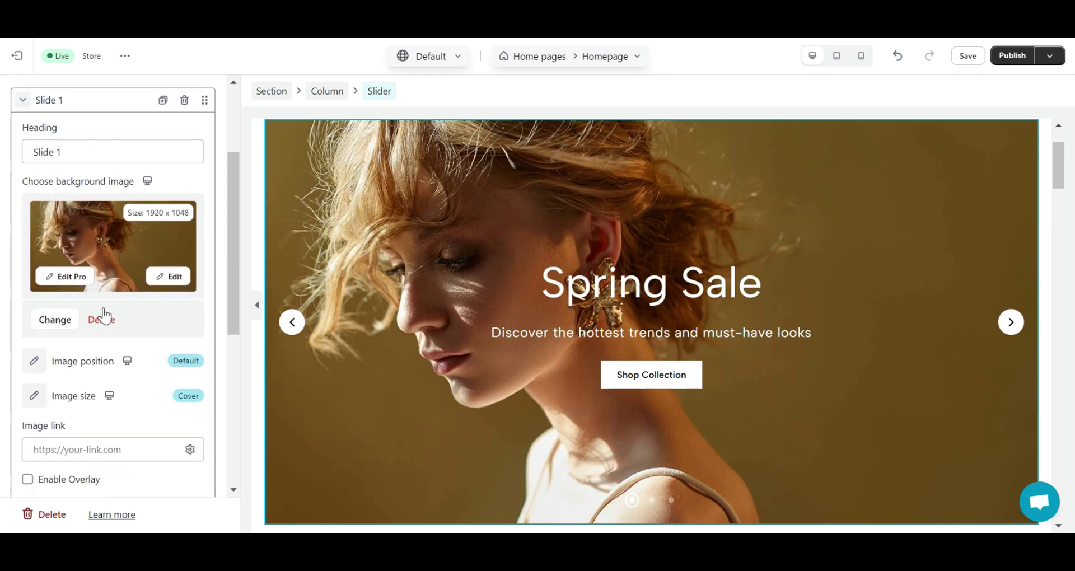
pyautogui.click(47, 326)
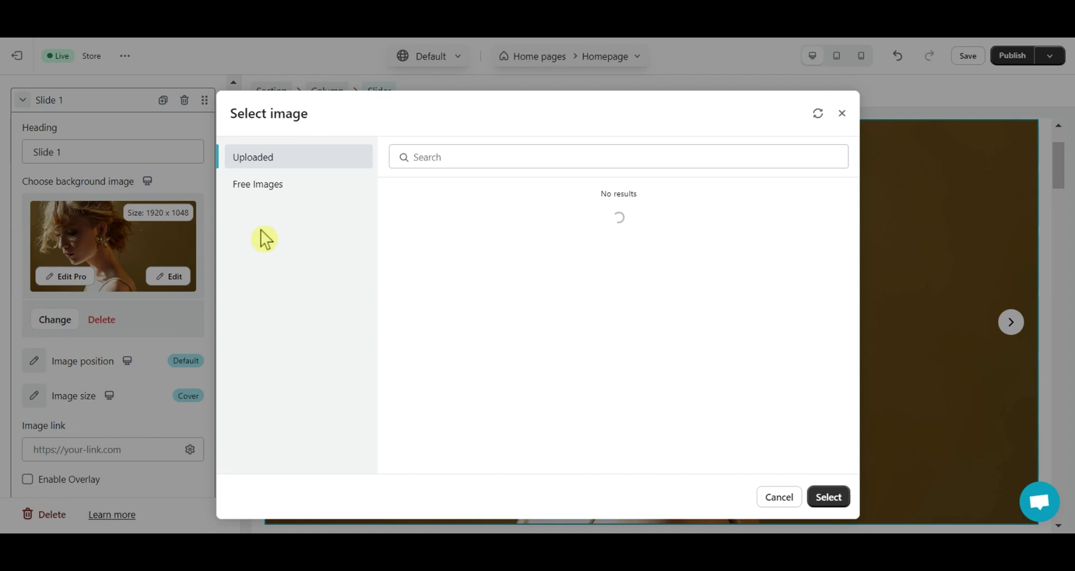
# Look through the free image collections available for the slide background.
pyautogui.click(281, 189)
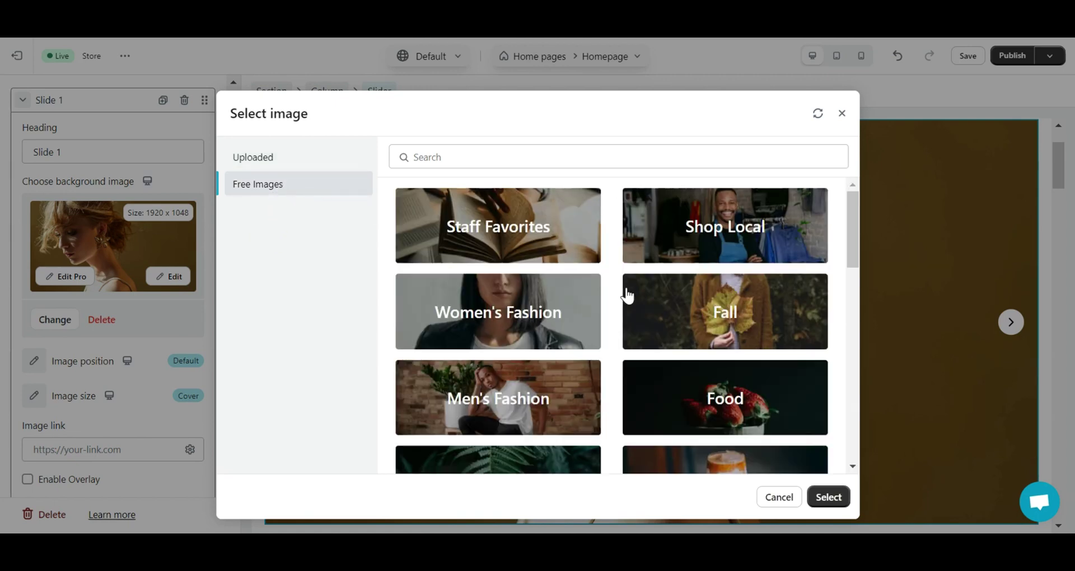
pyautogui.scroll(-4, 626, 294)
pyautogui.scroll(-10, 626, 297)
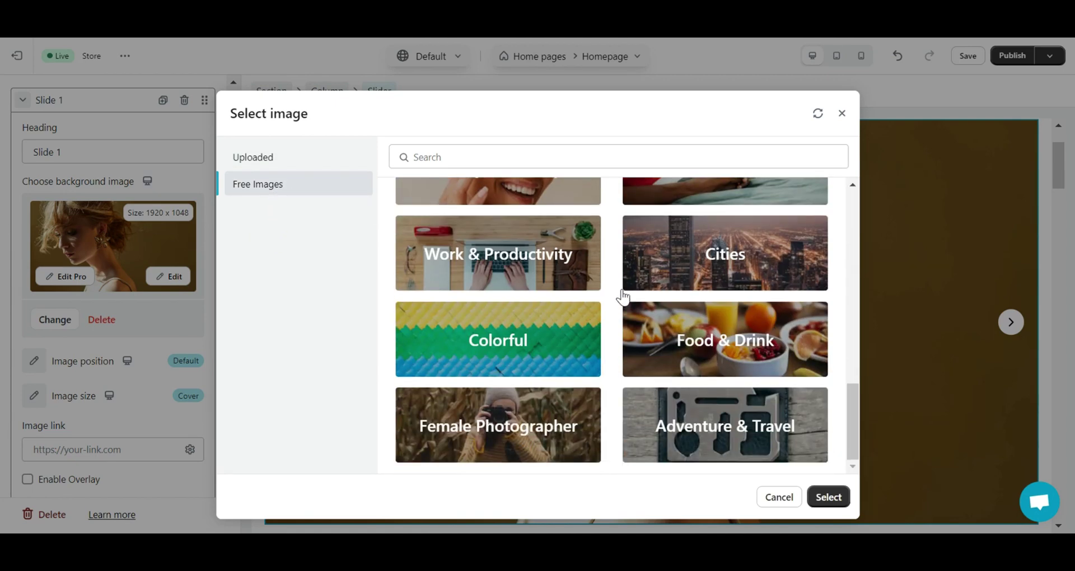
# Upload the picture of a woman in black between pampas grass planters from Downloads and set it as the first slide's background.
pyautogui.click(304, 163)
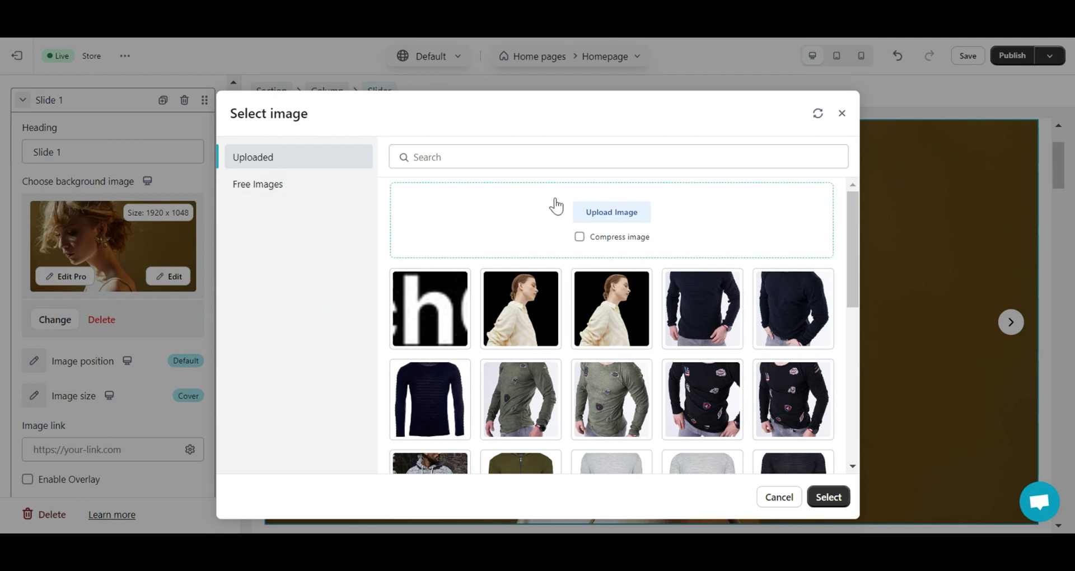
pyautogui.click(600, 210)
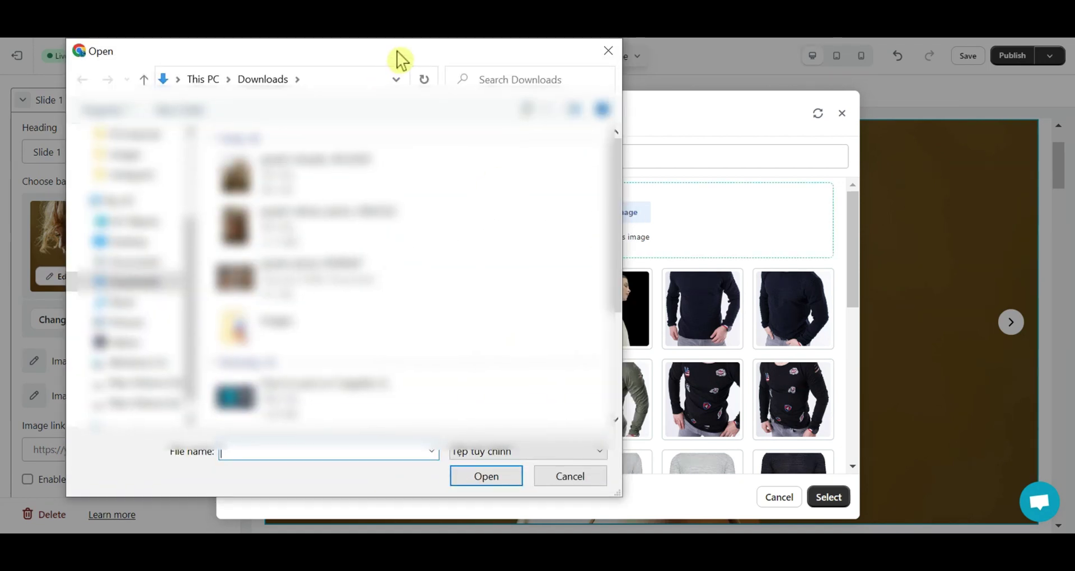
pyautogui.click(336, 277)
pyautogui.click(483, 476)
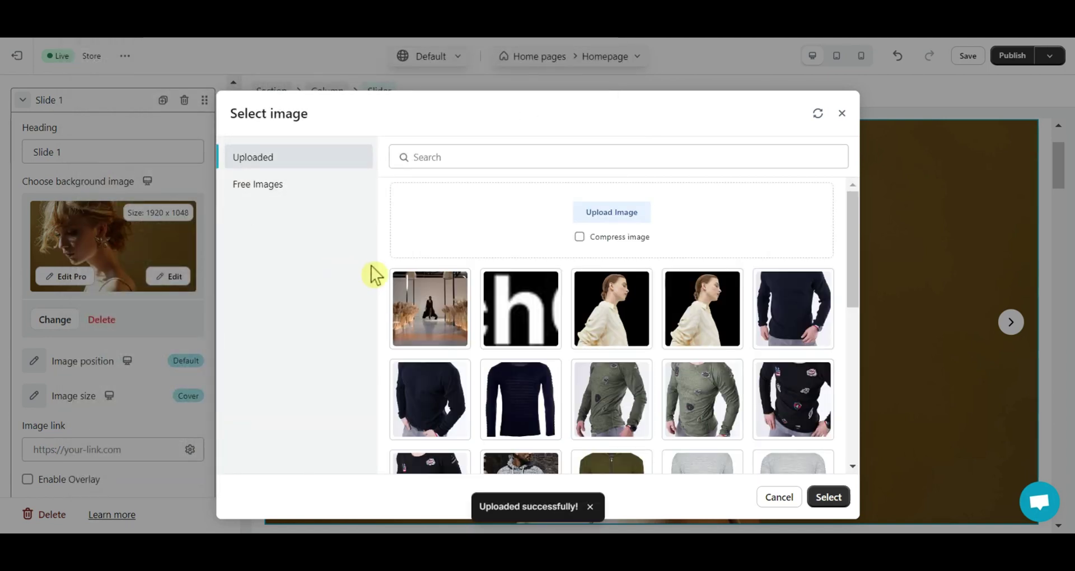
pyautogui.click(414, 294)
pyautogui.click(829, 496)
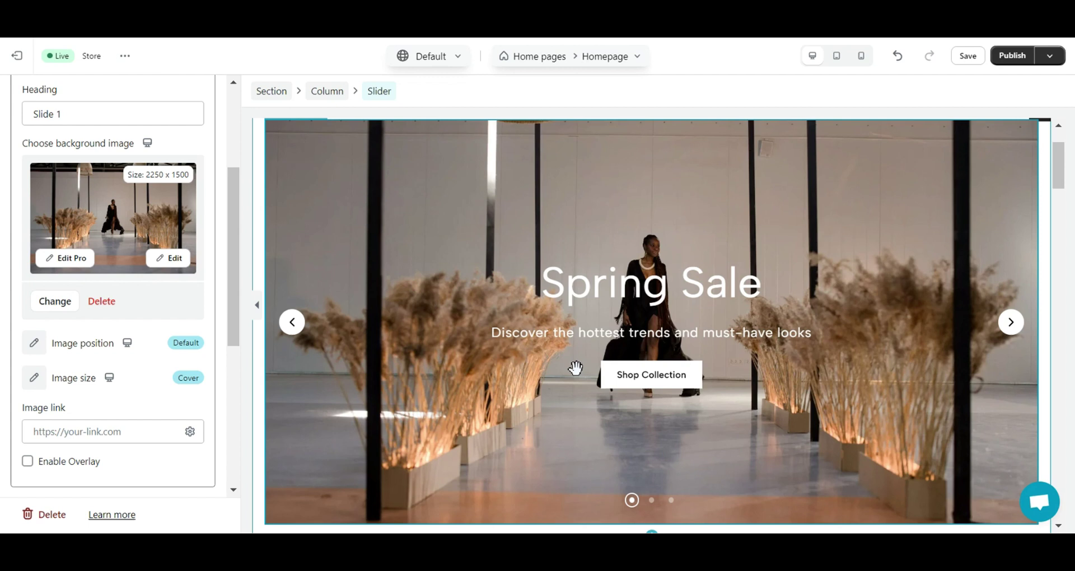
# Check the content settings of the first slide's heading, text and button, and return to the Slider element.
pyautogui.click(592, 269)
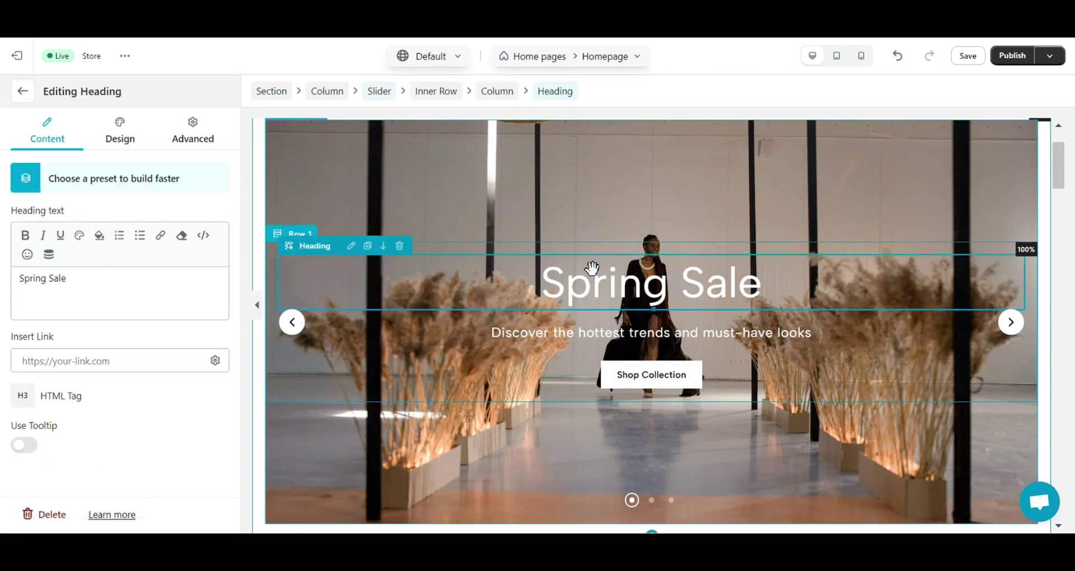
pyautogui.click(652, 333)
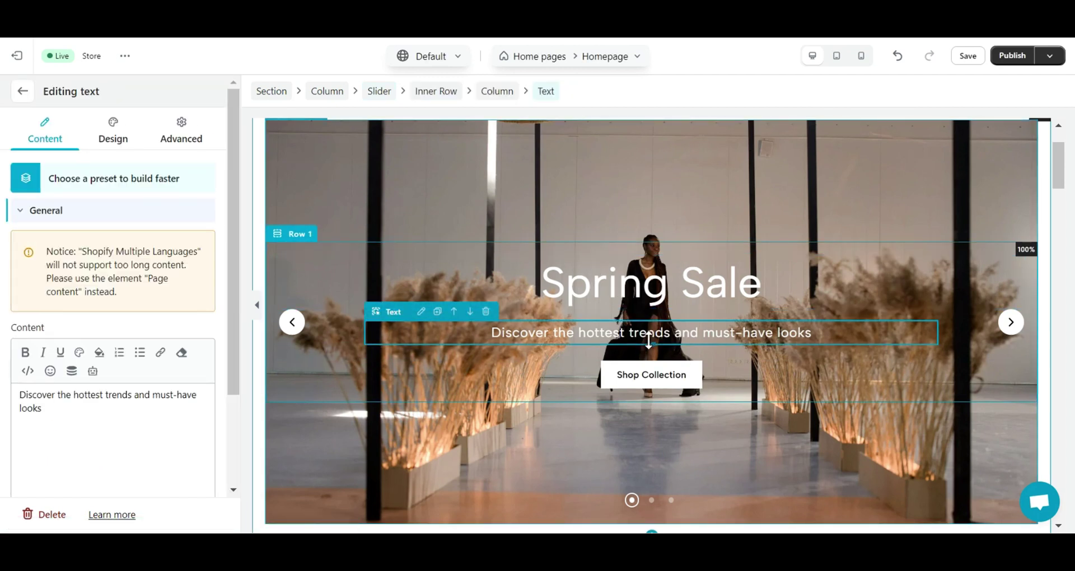
pyautogui.click(663, 386)
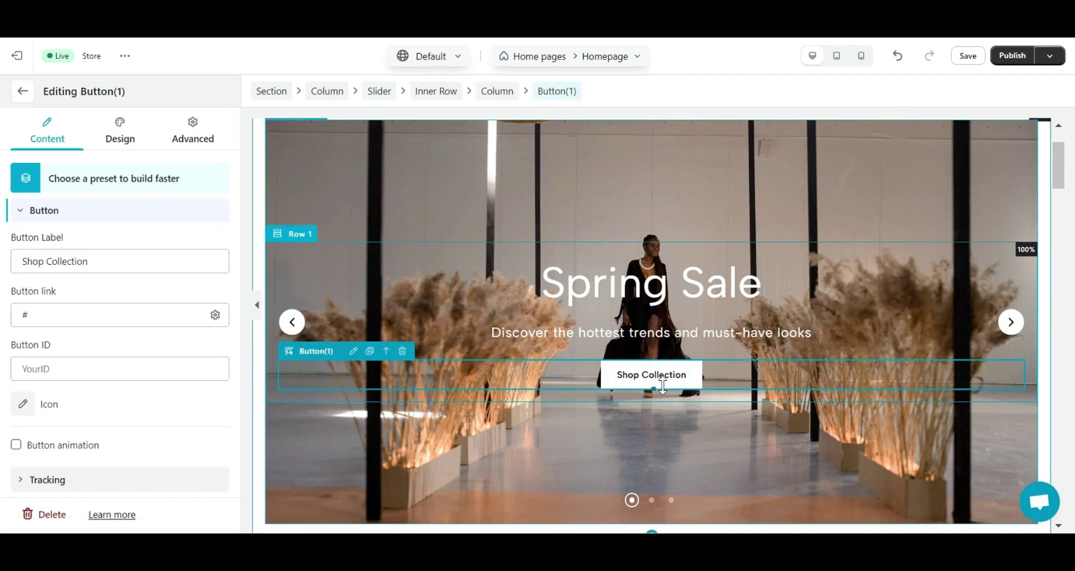
pyautogui.click(365, 174)
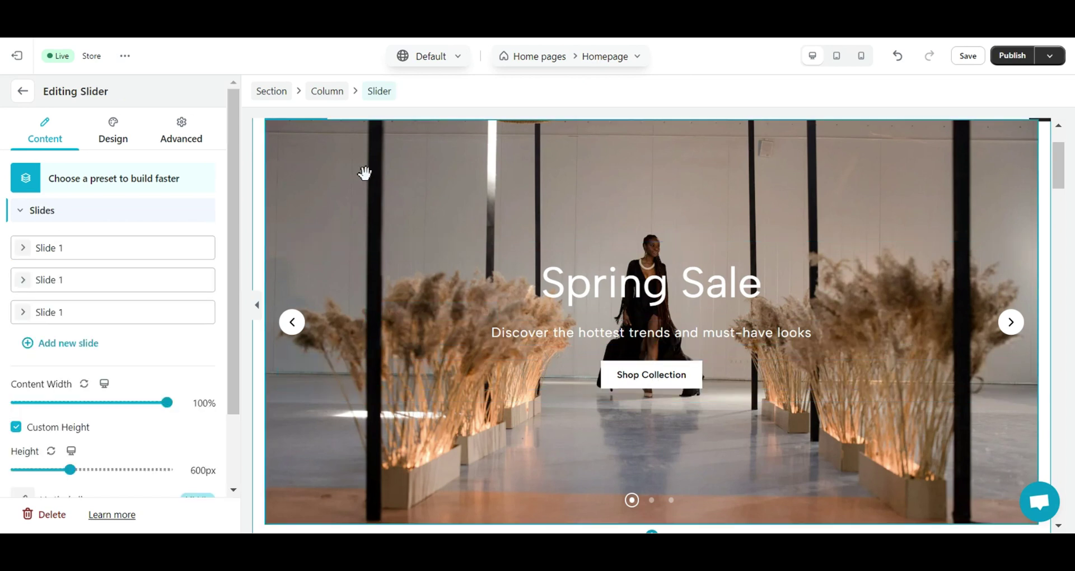
# Review the first slide's heading, background image and image link settings, and collapse the slide again.
pyautogui.click(118, 247)
pyautogui.scroll(-5, 129, 350)
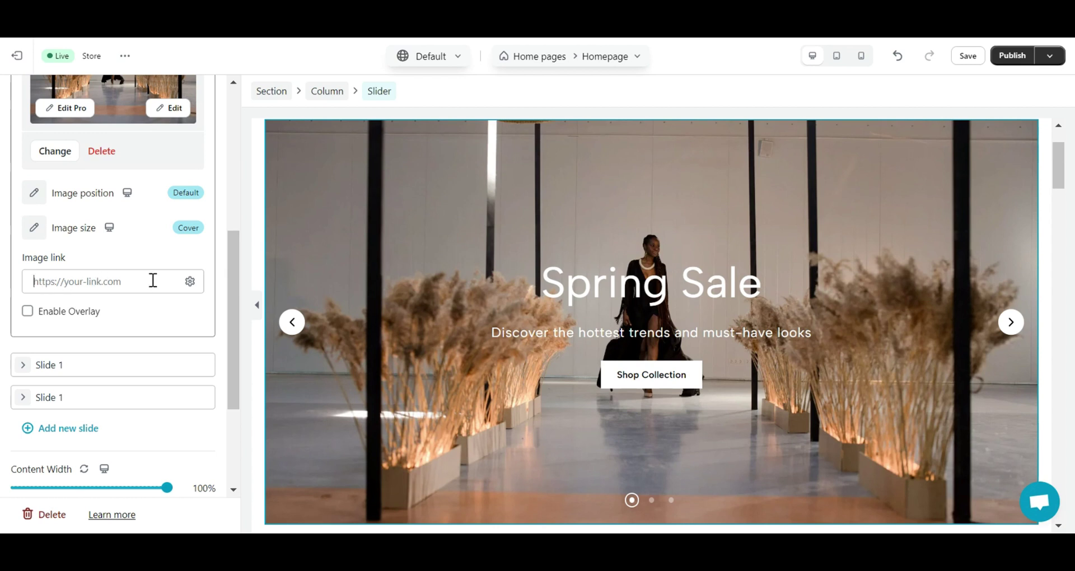
pyautogui.scroll(5, 100, 285)
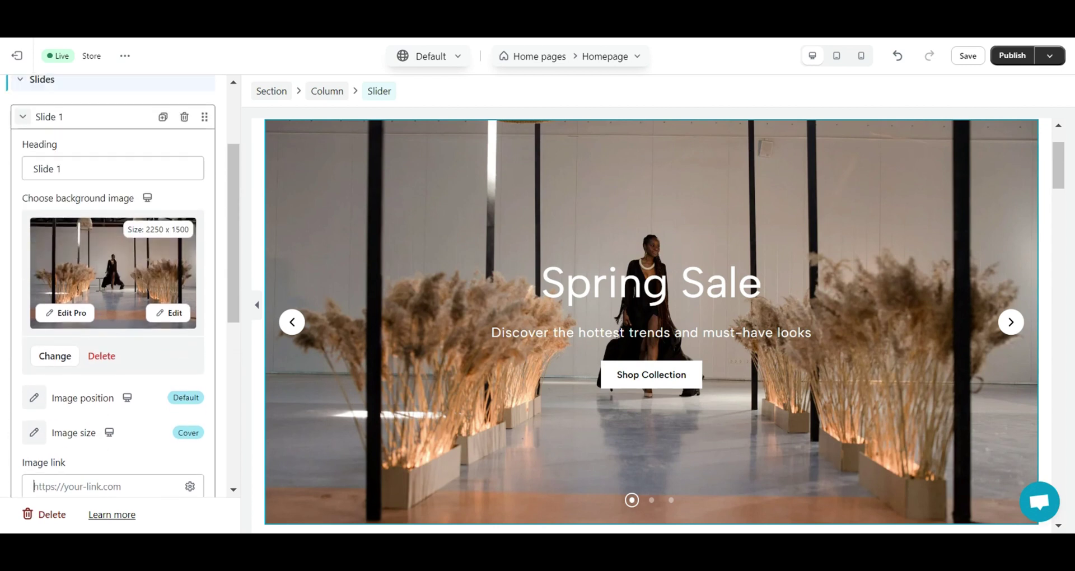
pyautogui.click(102, 170)
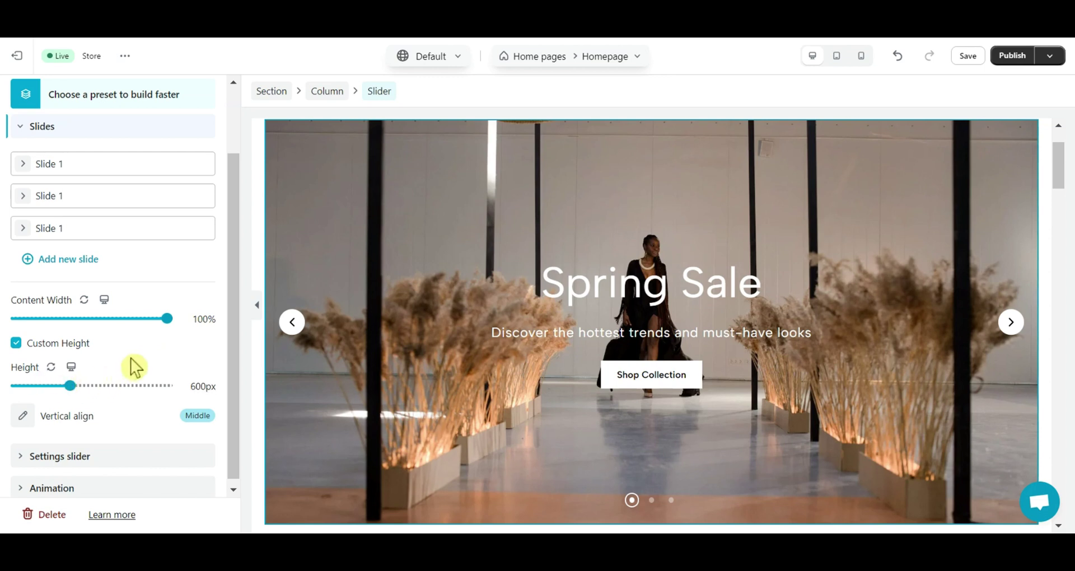
# Check the slider's content width control and its vertical alignment options, leaving the alignment at Middle.
pyautogui.moveTo(167, 319)
pyautogui.mouseDown()
pyautogui.moveTo(151, 320)
pyautogui.moveTo(167, 318)
pyautogui.mouseUp()
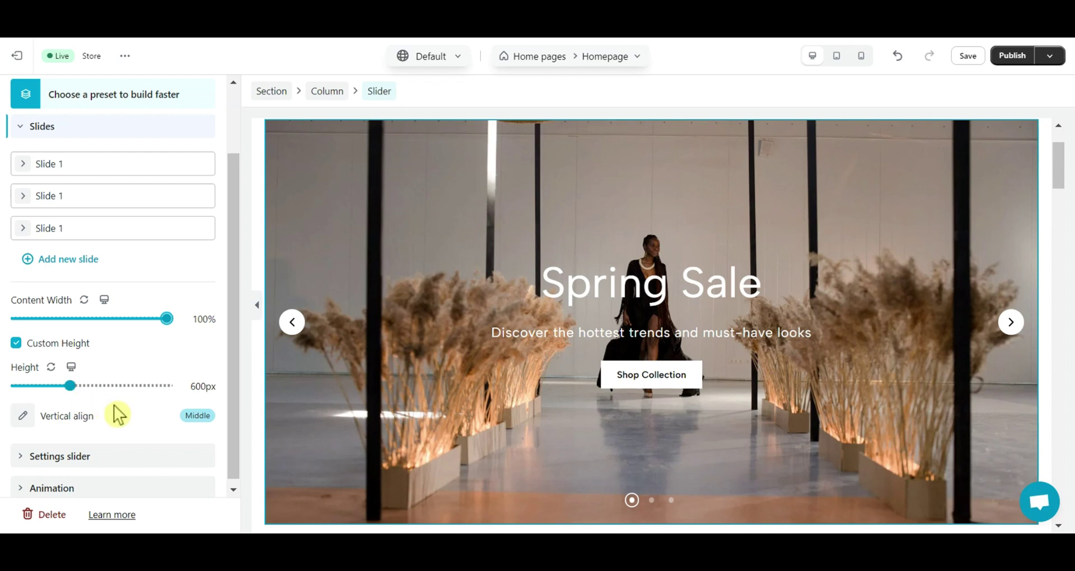
pyautogui.click(187, 421)
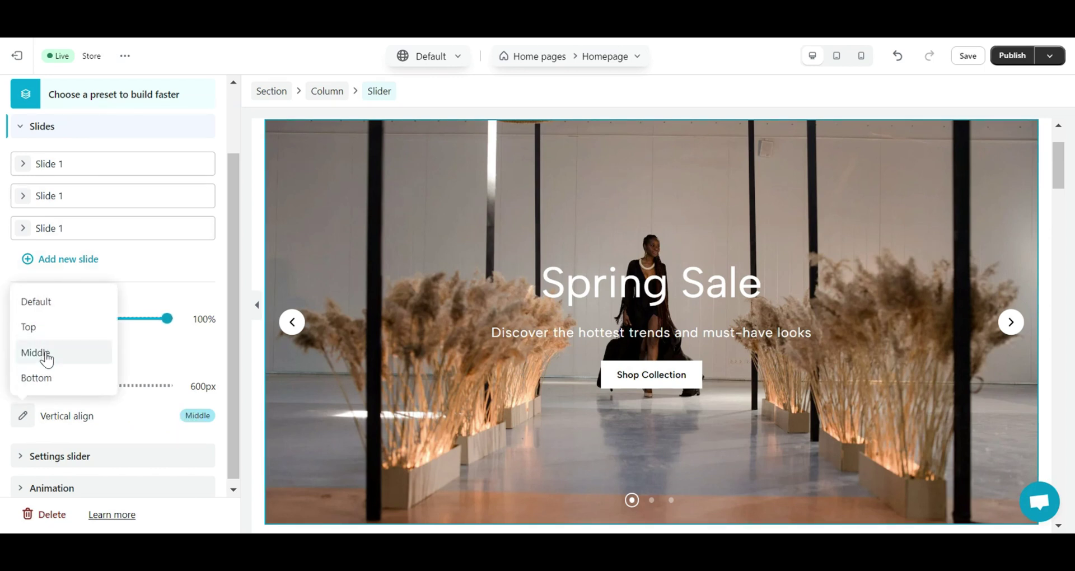
pyautogui.click(132, 432)
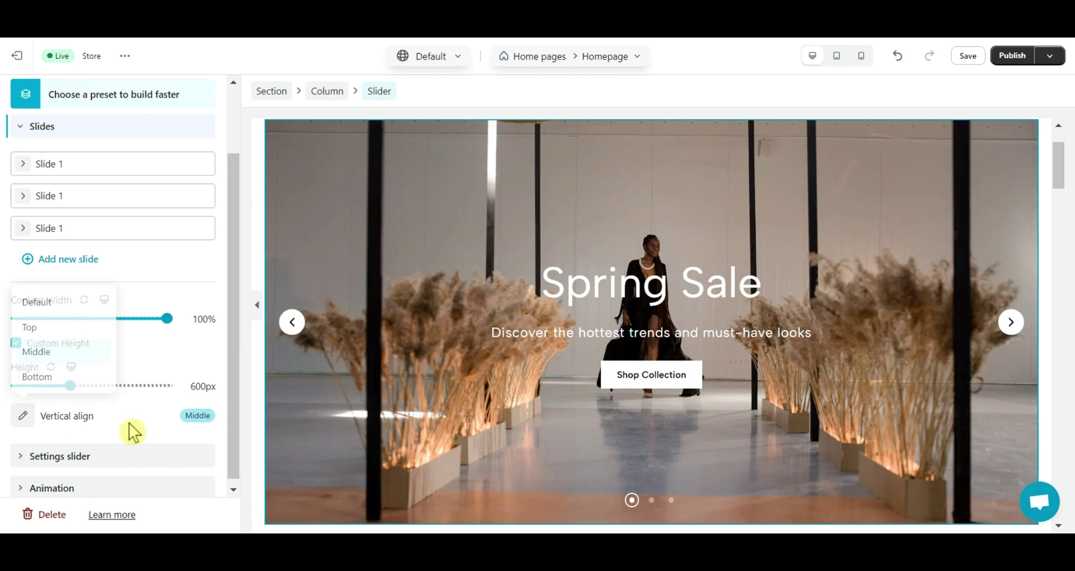
# Review the slider's behaviour settings, from slider style, transition effect and loop to autoplay, gaps, navigation and transition duration.
pyautogui.click(90, 458)
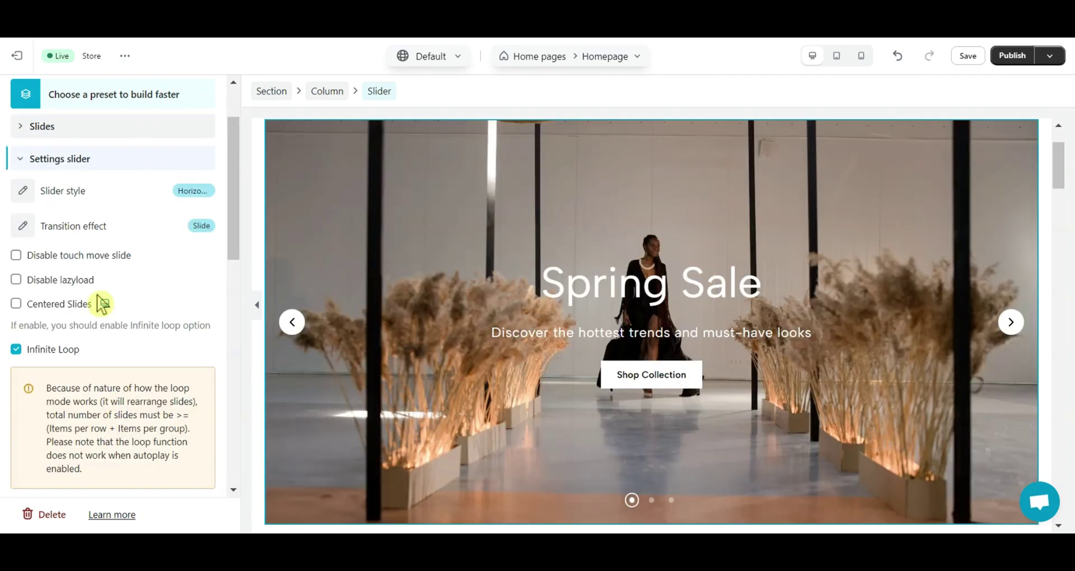
pyautogui.scroll(1, 102, 253)
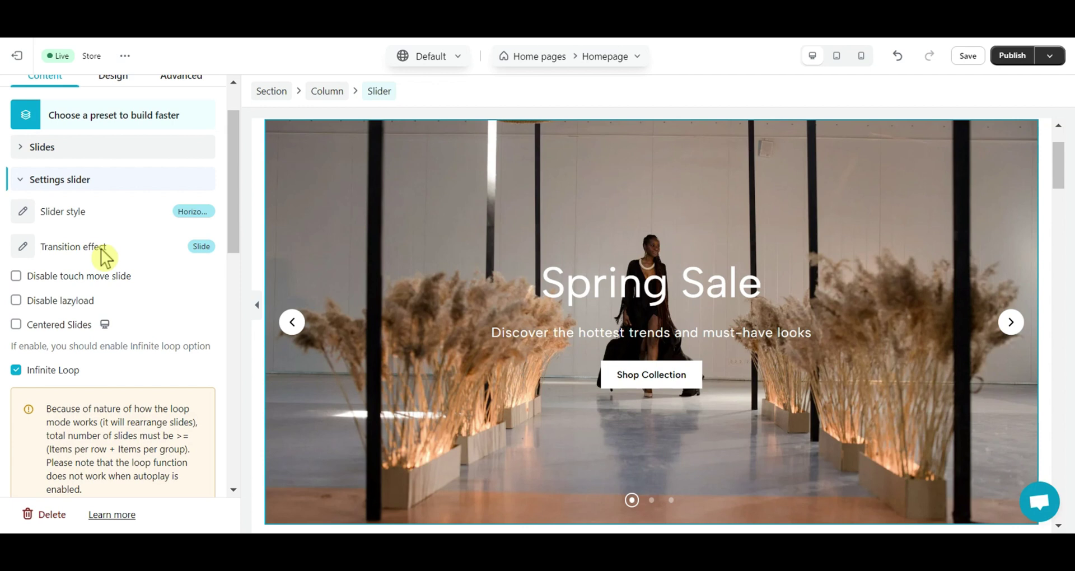
pyautogui.scroll(-2, 103, 252)
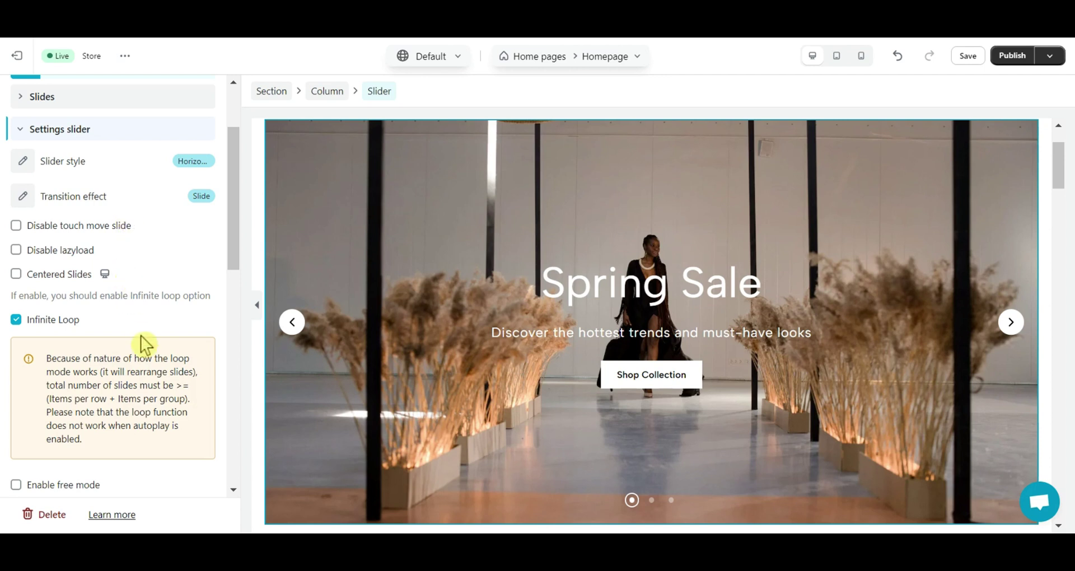
pyautogui.scroll(-6, 140, 346)
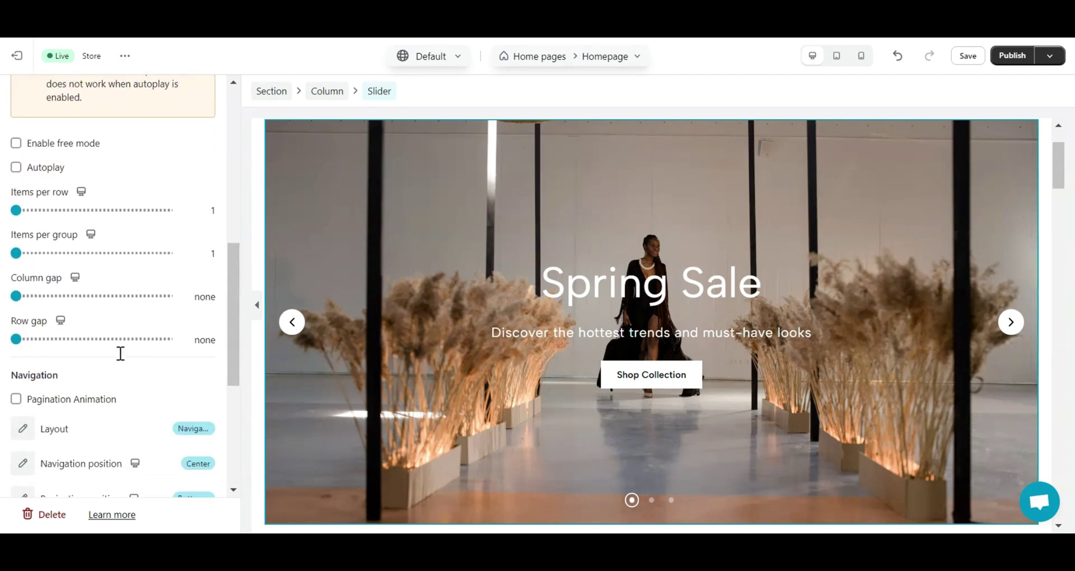
pyautogui.scroll(-4, 121, 353)
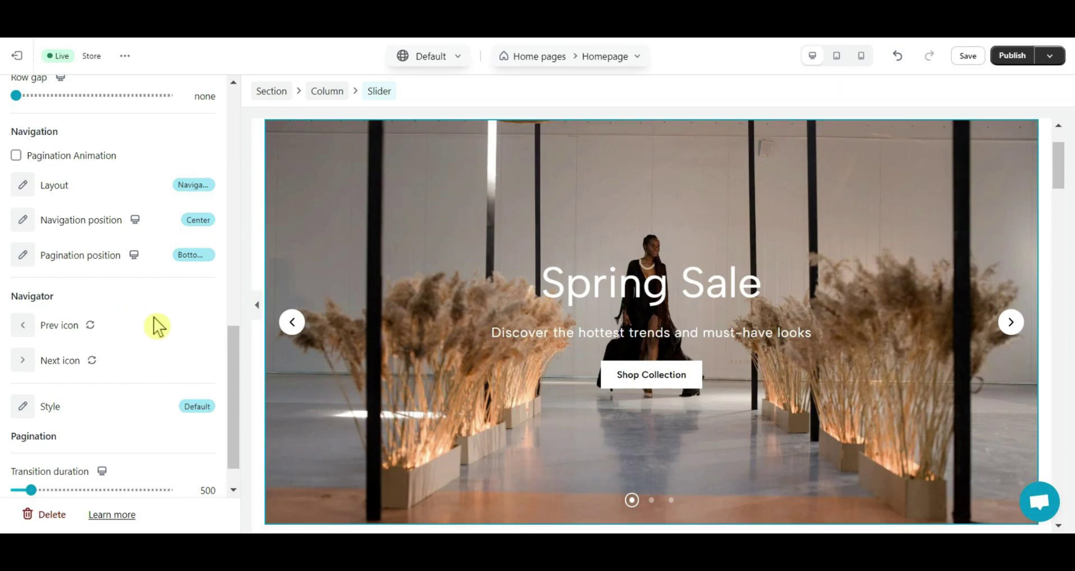
pyautogui.scroll(15, 157, 327)
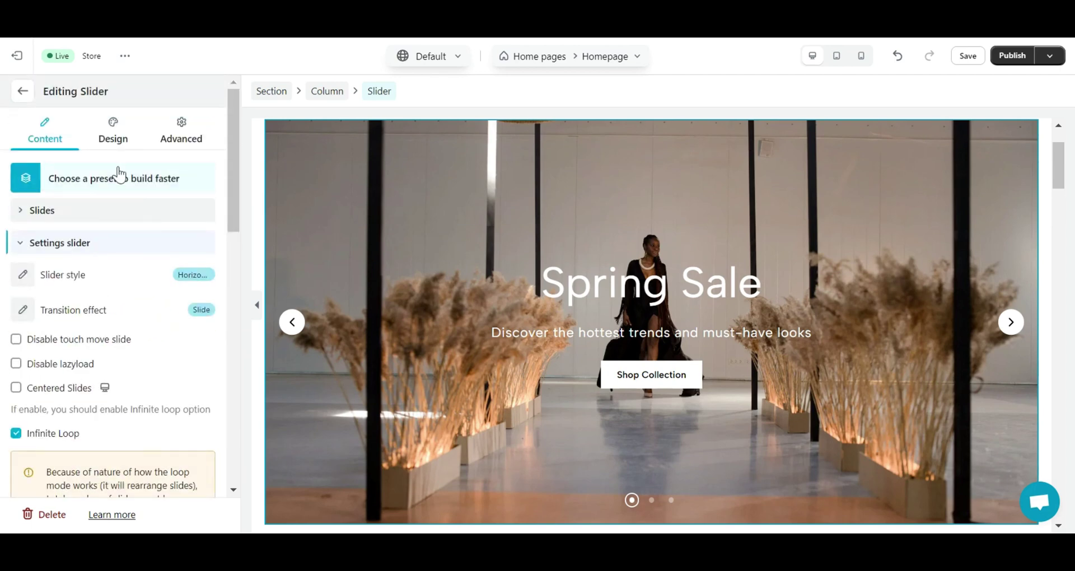
# Open the slider's design settings and check the Slide and Navigation groups, leaving both collapsed.
pyautogui.click(115, 129)
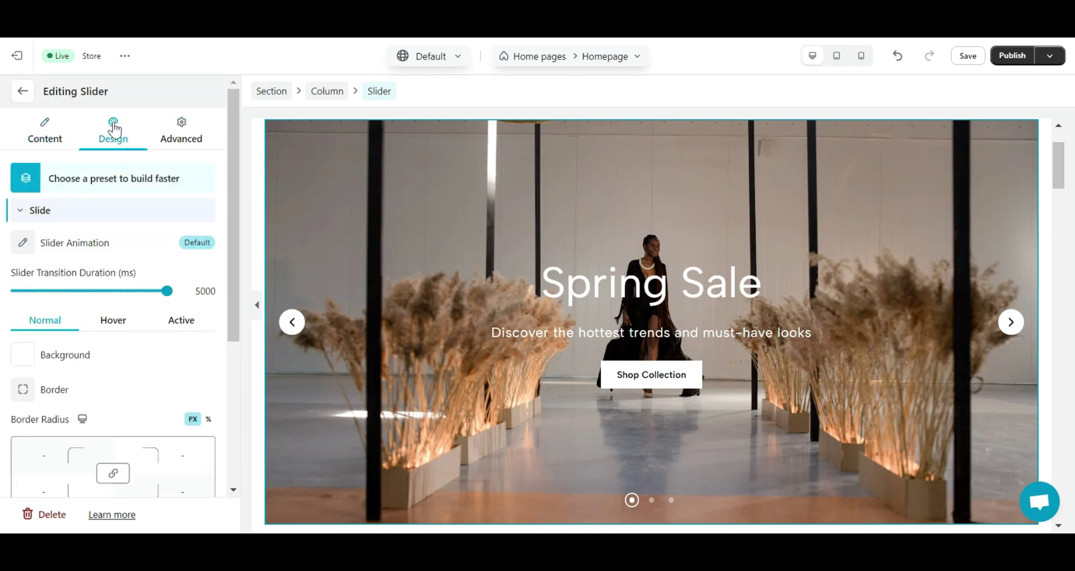
pyautogui.click(88, 210)
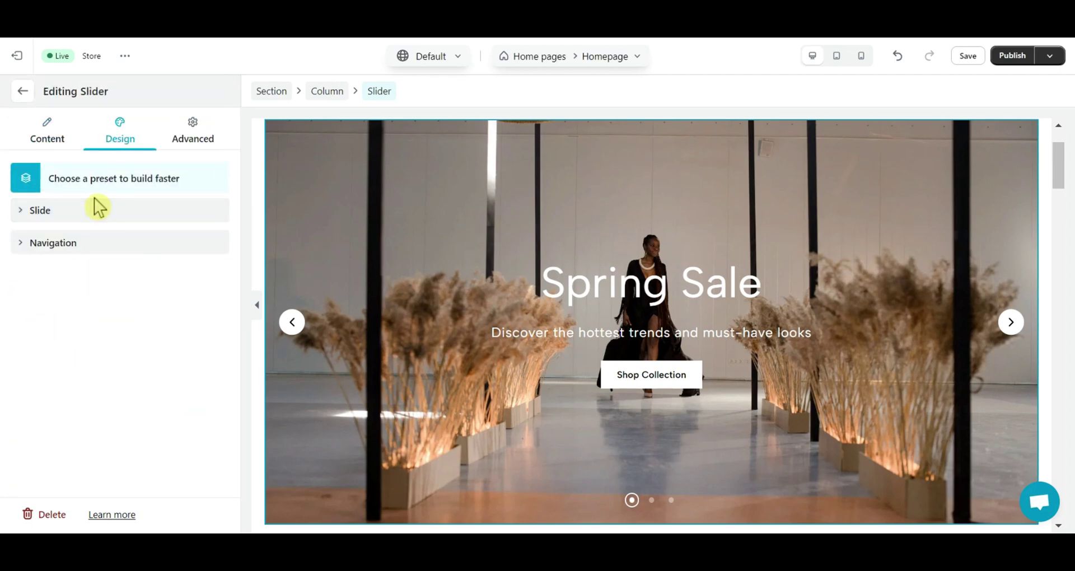
pyautogui.click(87, 214)
pyautogui.click(86, 213)
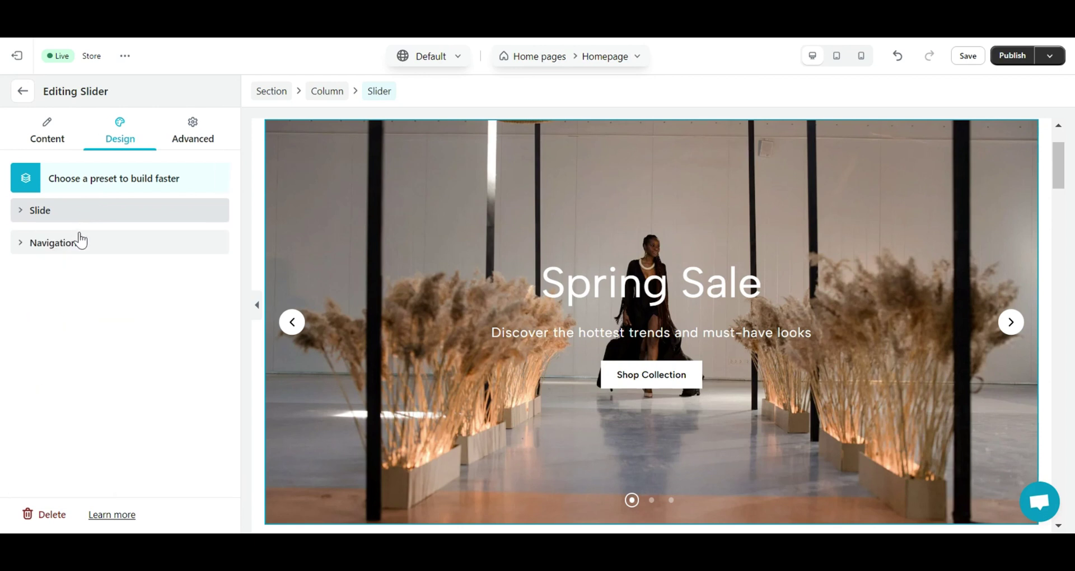
pyautogui.click(79, 242)
pyautogui.click(83, 243)
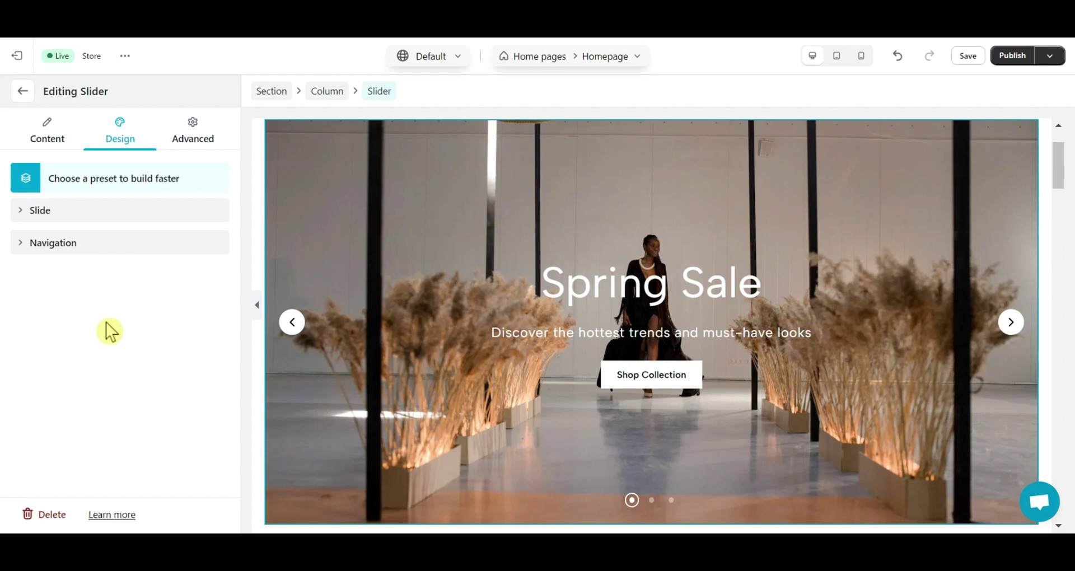
# Examine the slide design options for animation, background, border, radius and spacing in the normal, hover and active states.
pyautogui.click(112, 217)
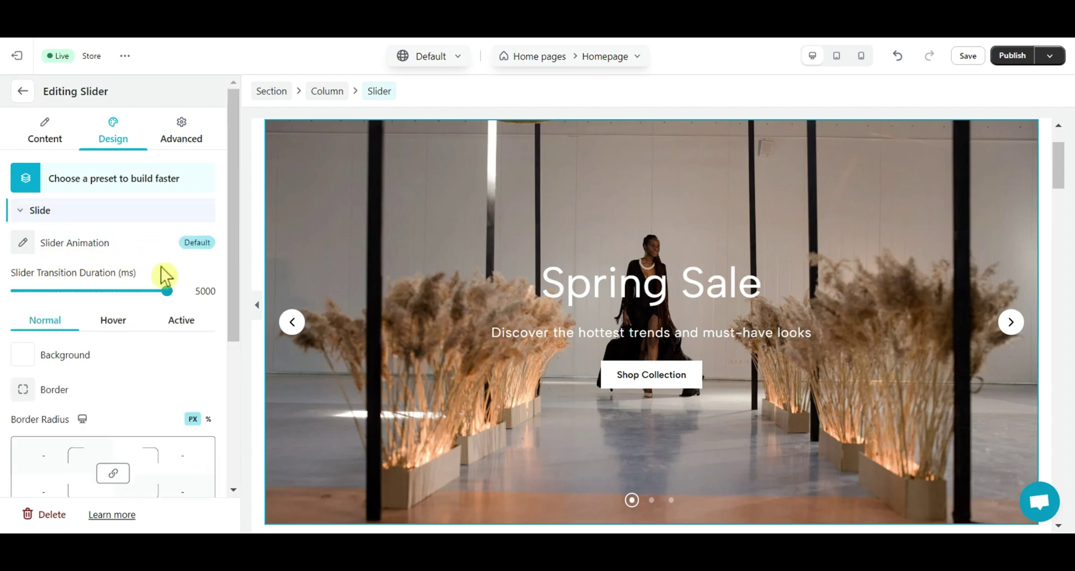
pyautogui.scroll(-3, 174, 275)
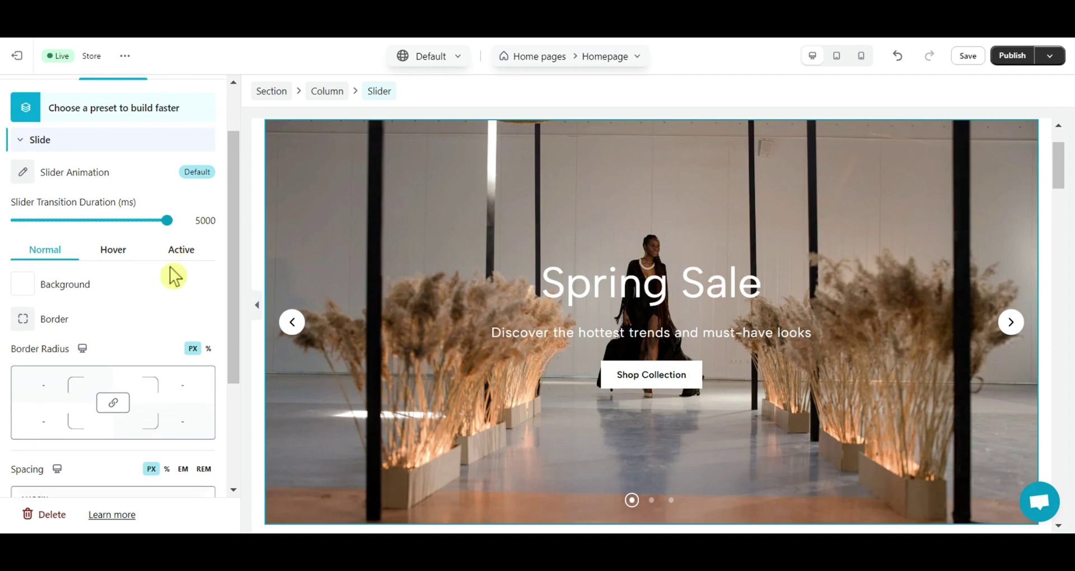
pyautogui.scroll(-1, 173, 276)
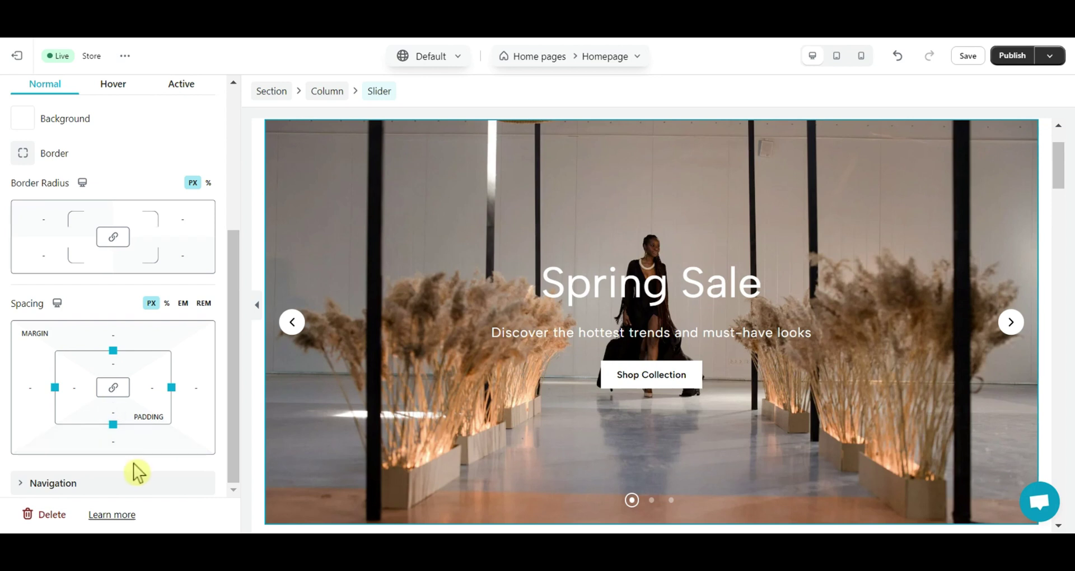
pyautogui.scroll(3, 134, 321)
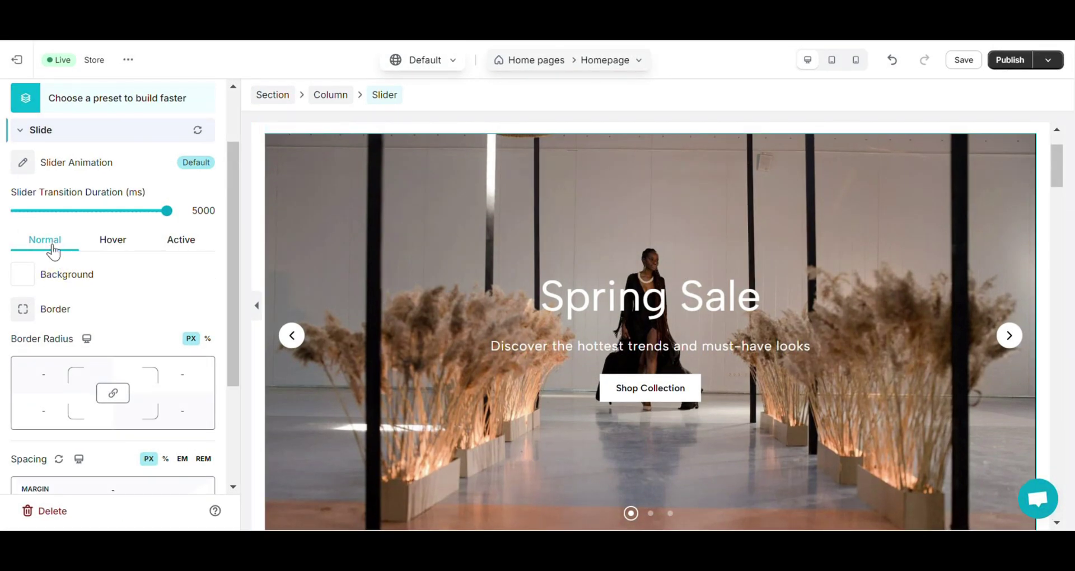
pyautogui.scroll(-2, 56, 268)
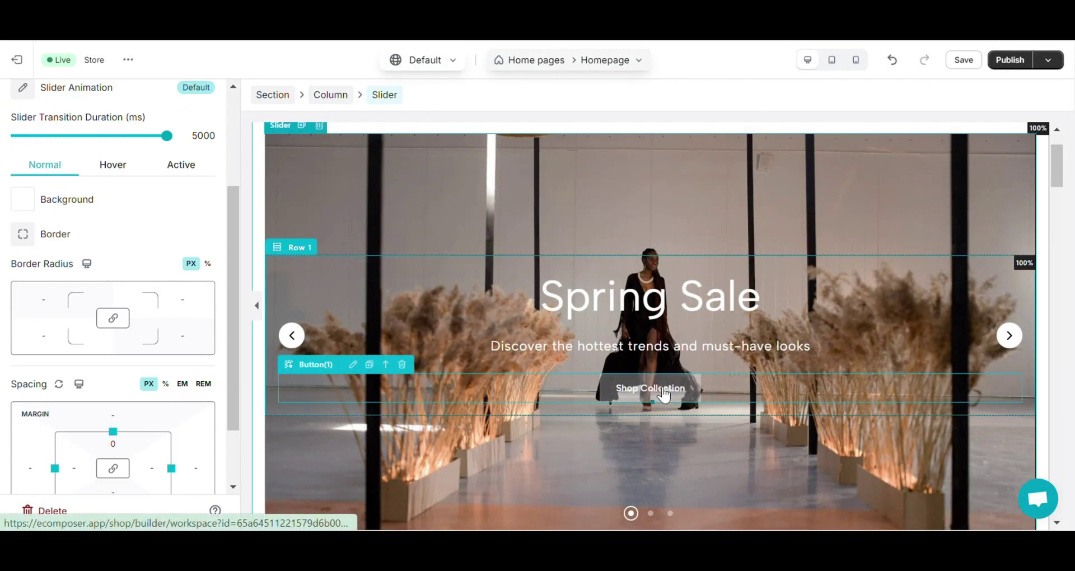
pyautogui.click(120, 165)
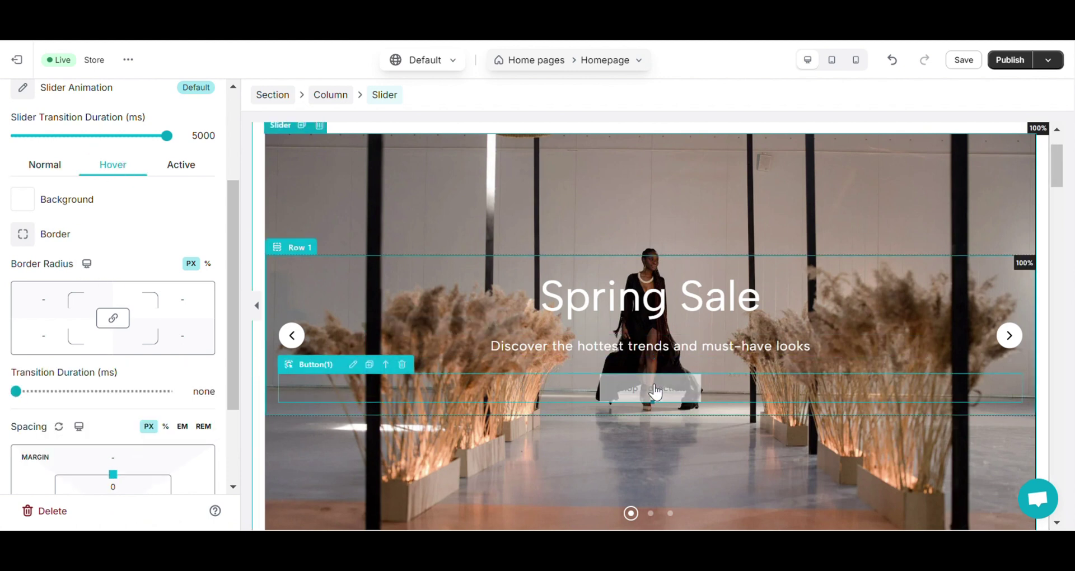
pyautogui.click(181, 165)
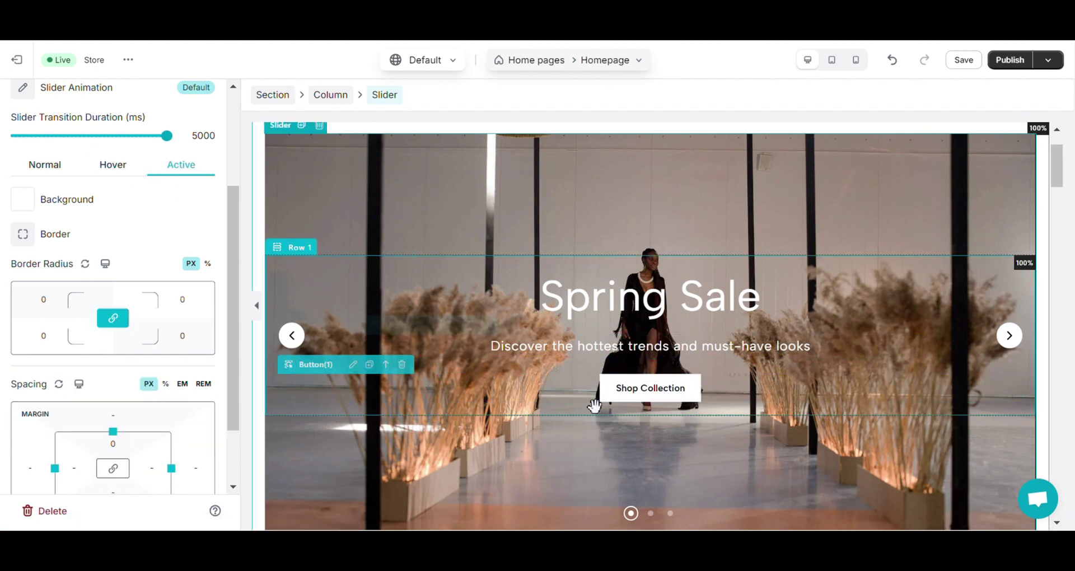
# Try a 25 px border radius on all corners of the active slide and set it back to 0.
pyautogui.scroll(-1, 269, 343)
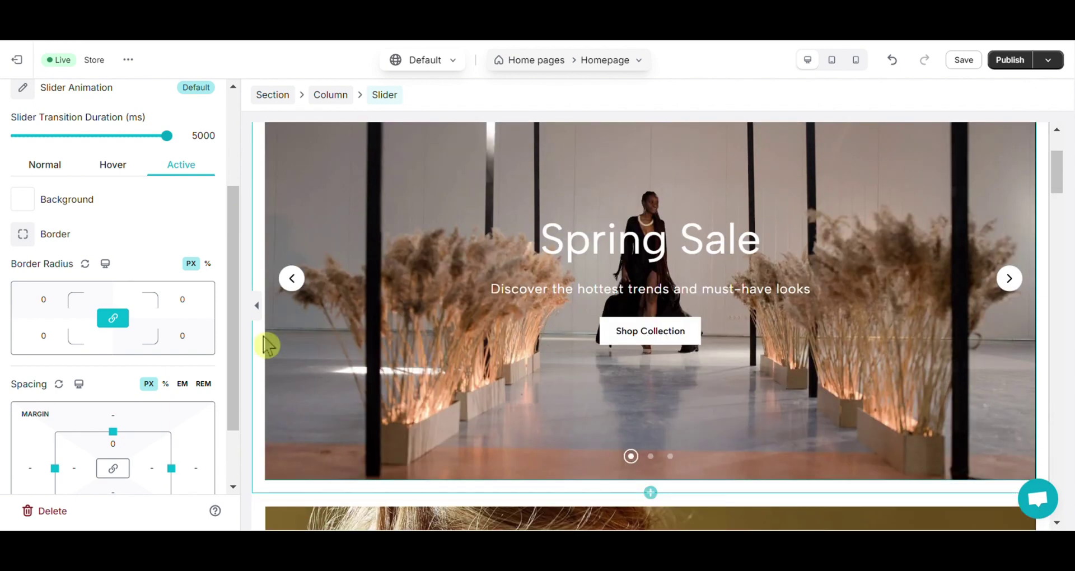
pyautogui.scroll(2, 415, 187)
pyautogui.click(181, 300)
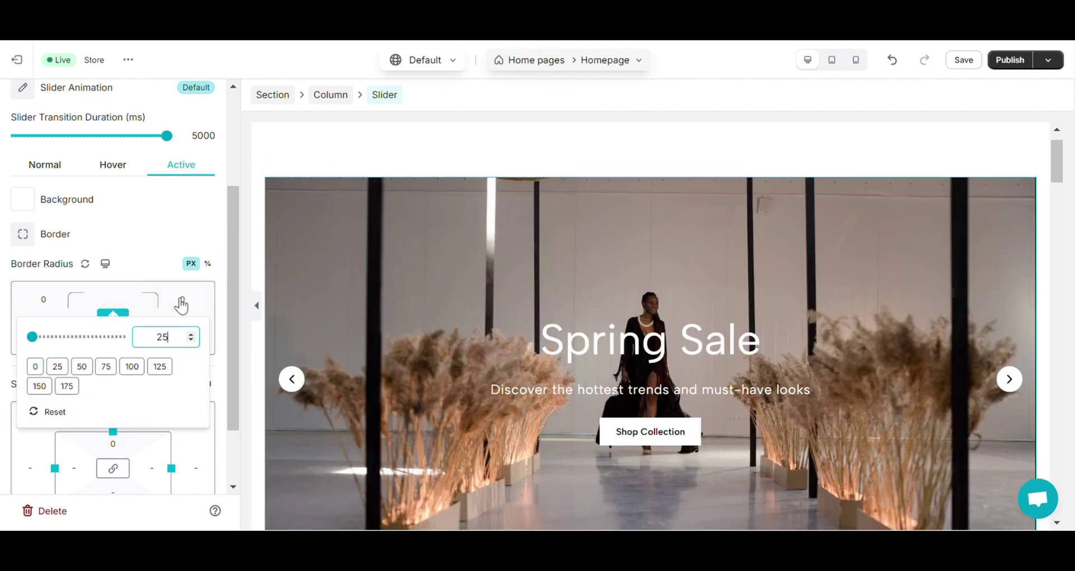
pyautogui.press('Return')
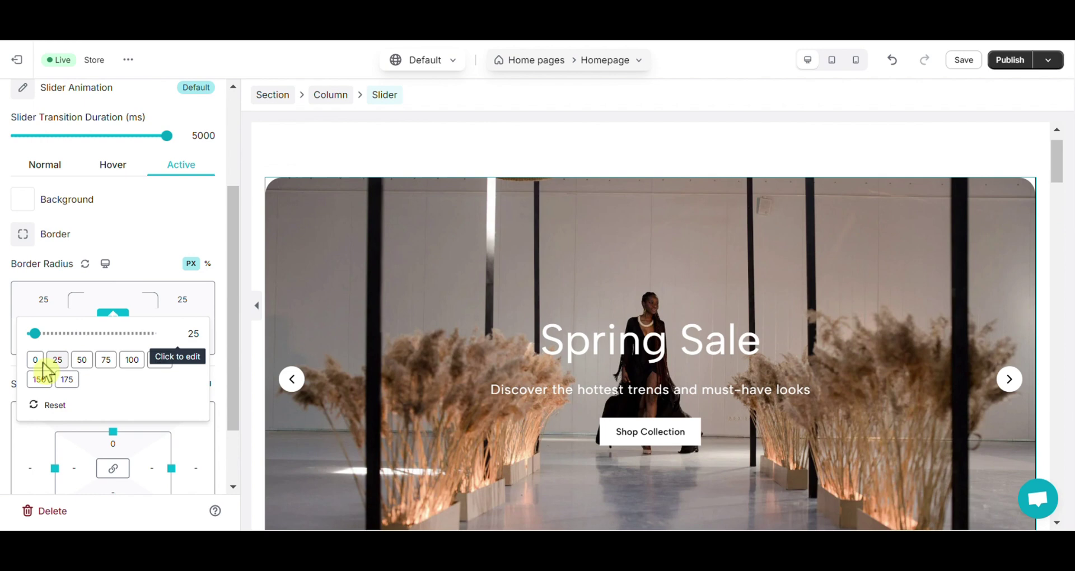
pyautogui.click(35, 359)
pyautogui.click(126, 279)
# Examine the slider's Navigation design options, covering arrow size, rotation, colours, border radius and spacing, and the pagination width, height and states.
pyautogui.scroll(-2, 211, 216)
pyautogui.click(53, 483)
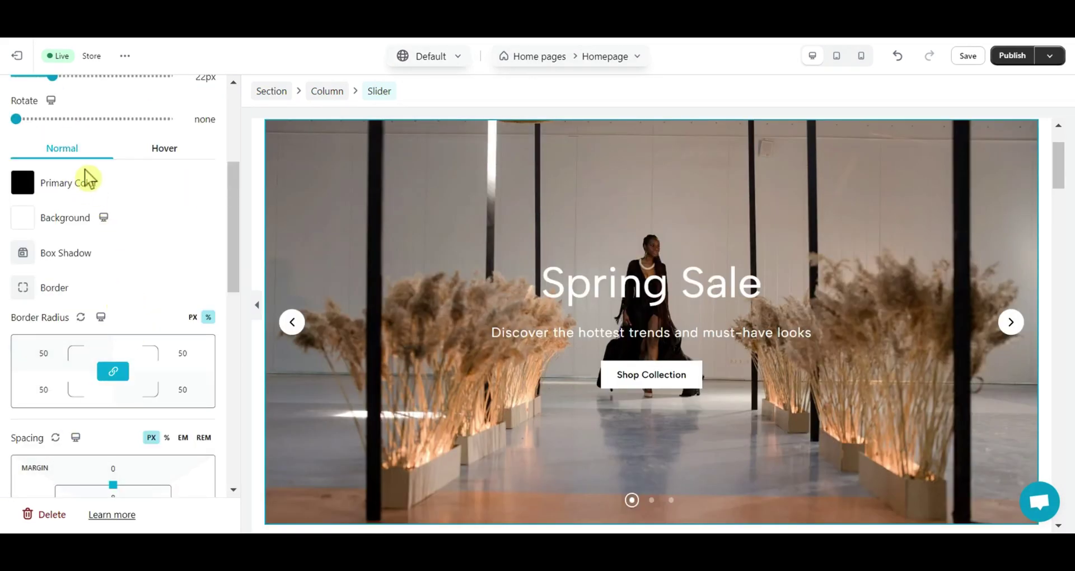
pyautogui.scroll(4, 87, 179)
pyautogui.scroll(-2, 84, 209)
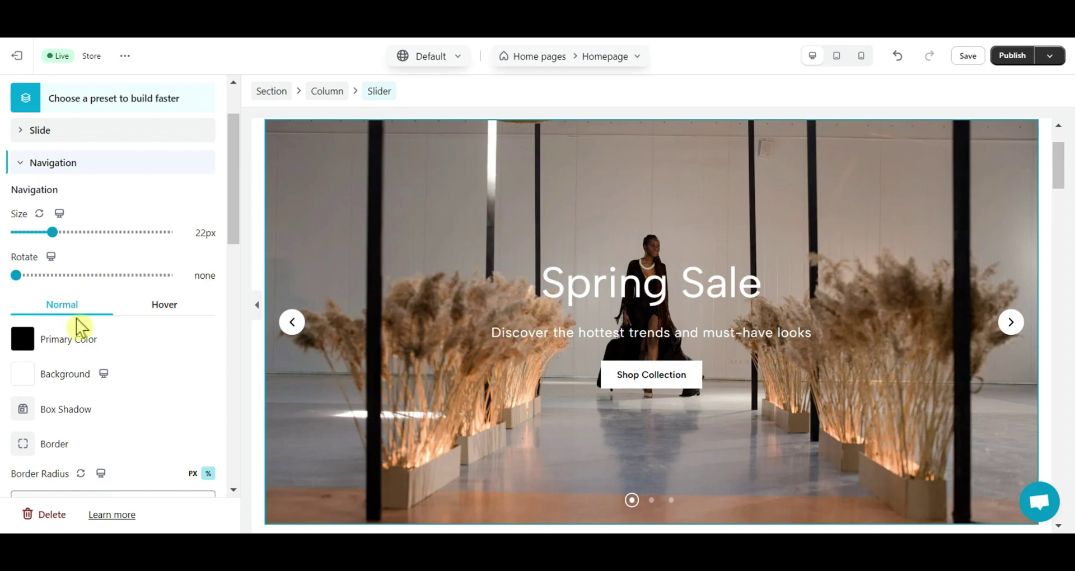
pyautogui.scroll(-4, 59, 408)
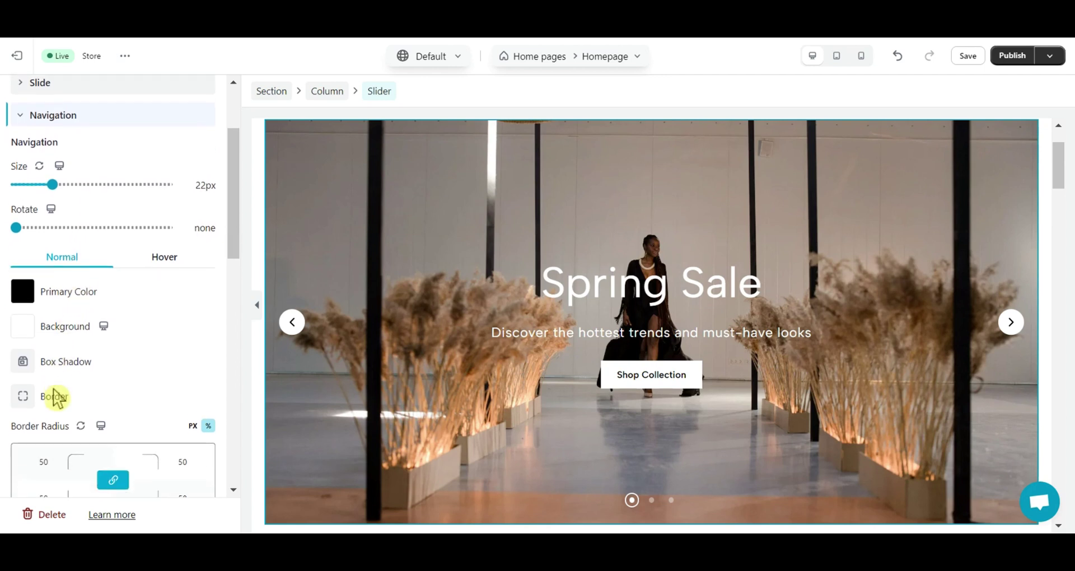
pyautogui.scroll(-5, 59, 392)
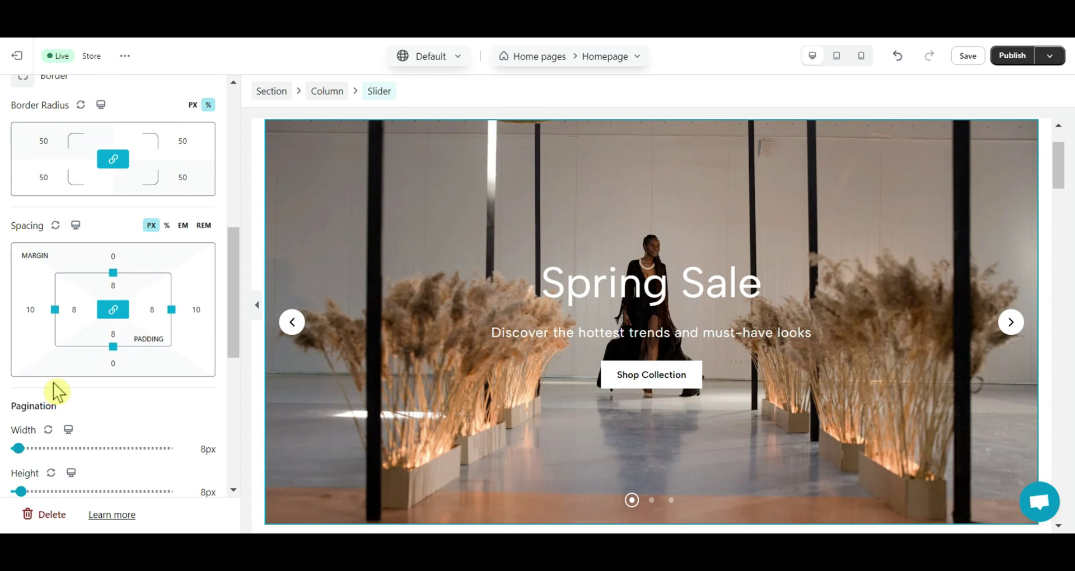
pyautogui.scroll(-2, 51, 380)
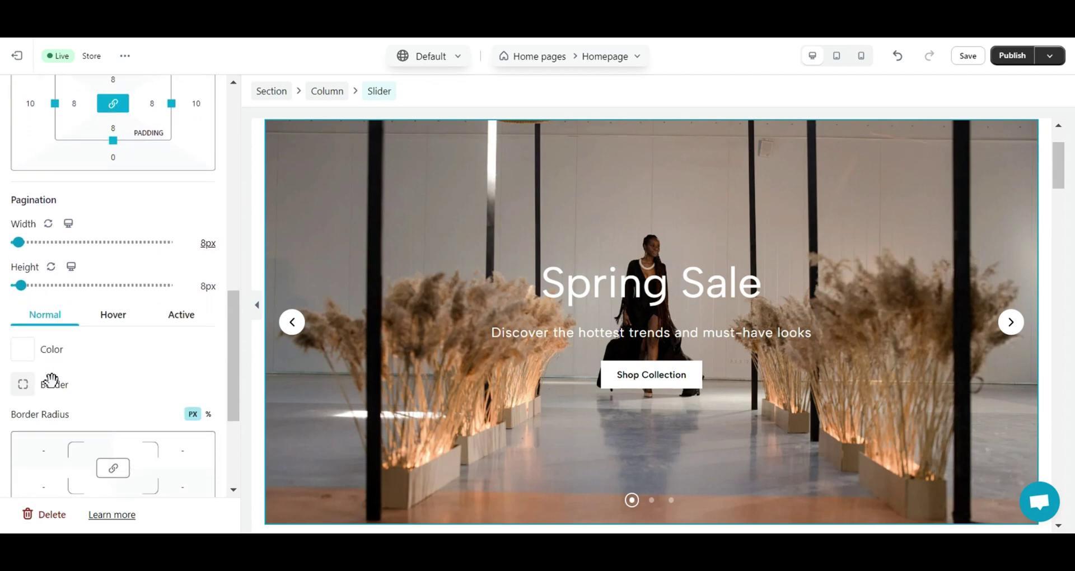
pyautogui.scroll(-1, 58, 392)
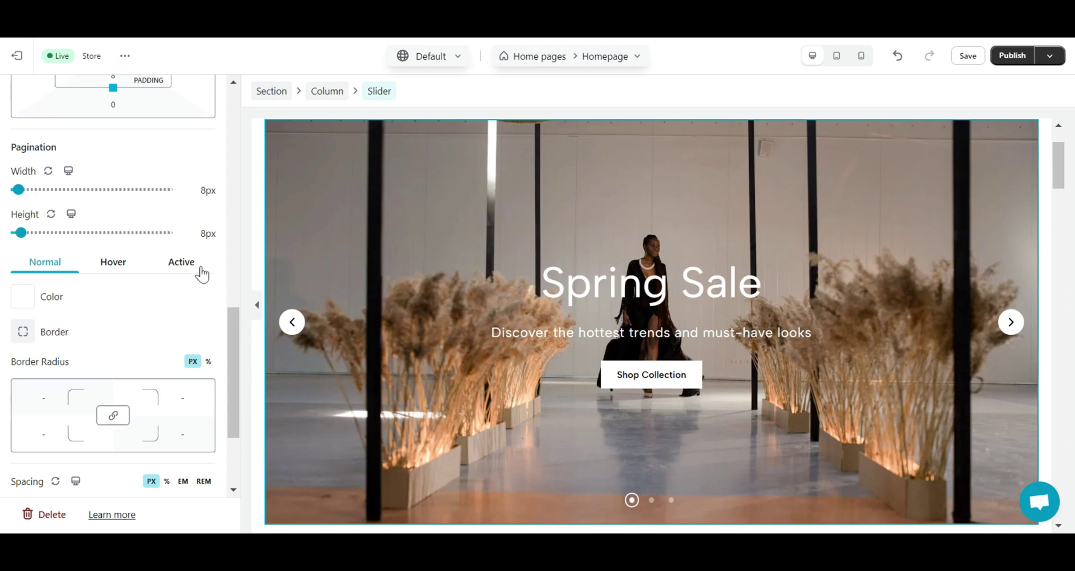
pyautogui.scroll(2, 155, 333)
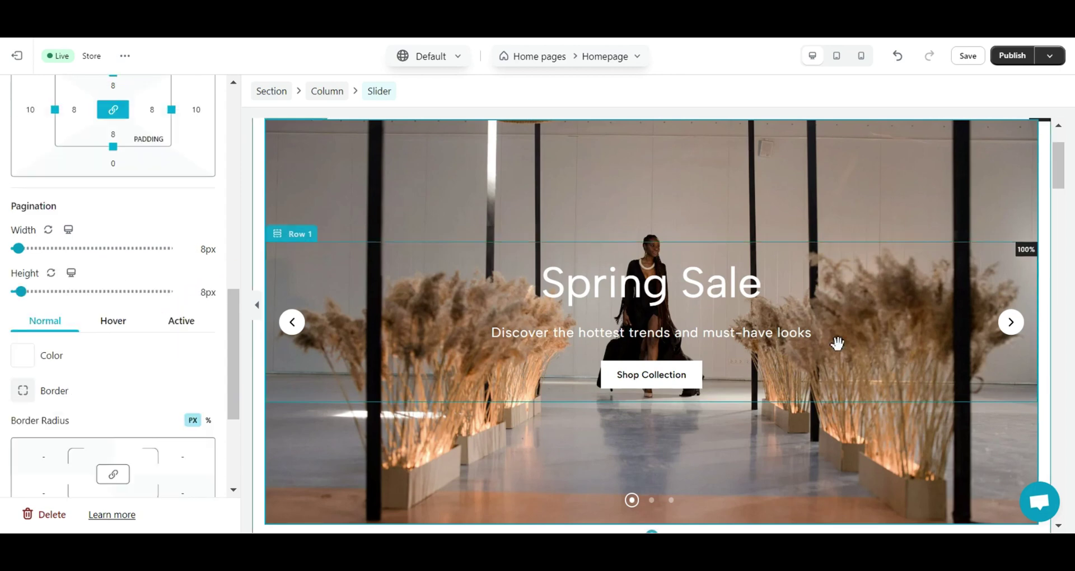
# Replace the "30% off" slide's background with an uploaded image from Downloads showing two people sitting on a log.
pyautogui.click(1011, 322)
pyautogui.scroll(5, 180, 219)
pyautogui.click(38, 143)
pyautogui.click(62, 281)
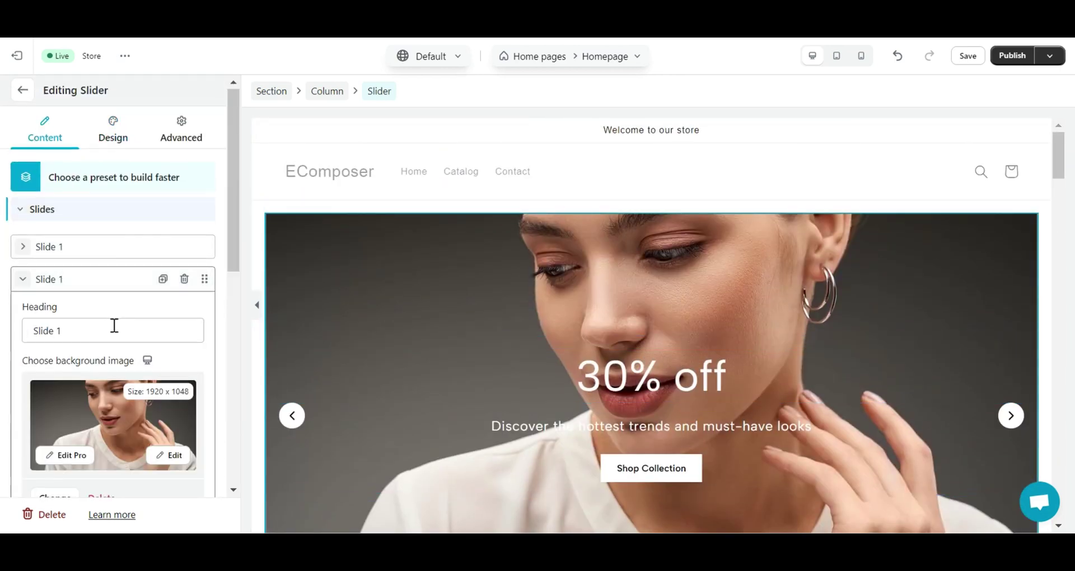
pyautogui.scroll(-4, 101, 314)
pyautogui.click(54, 247)
pyautogui.click(611, 213)
pyautogui.click(283, 239)
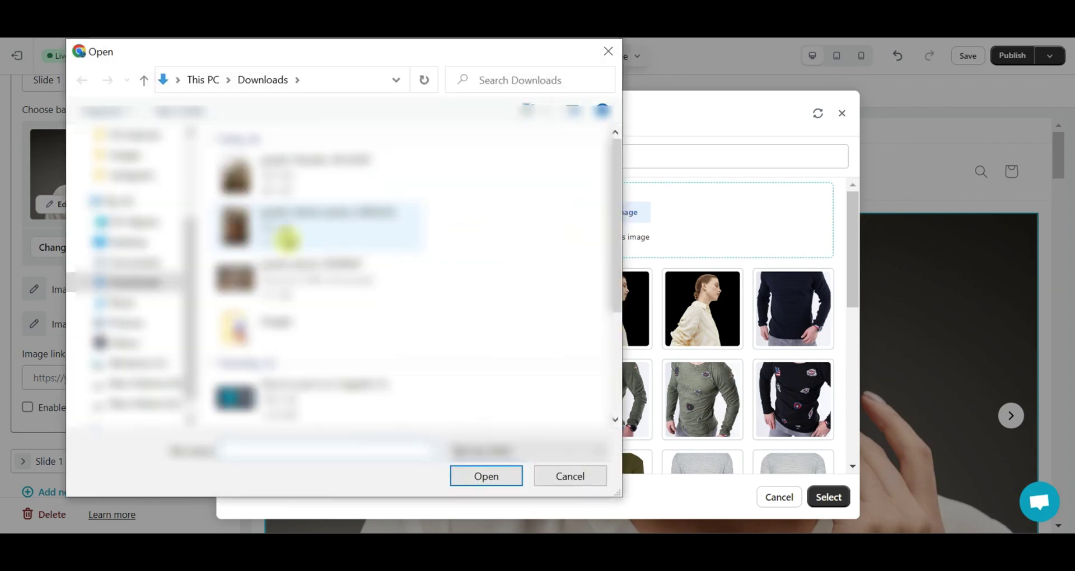
pyautogui.click(485, 475)
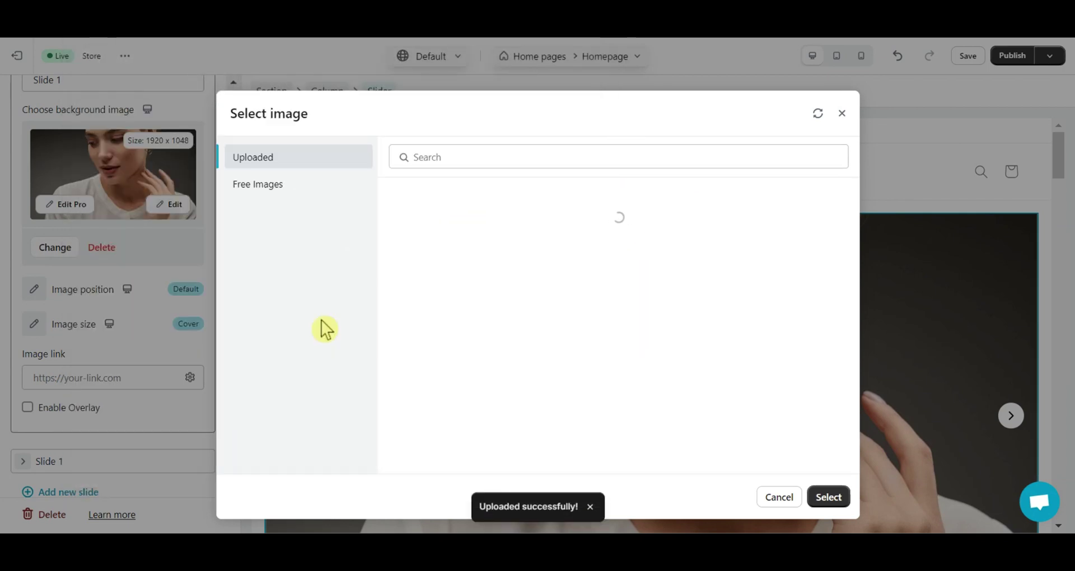
pyautogui.click(829, 496)
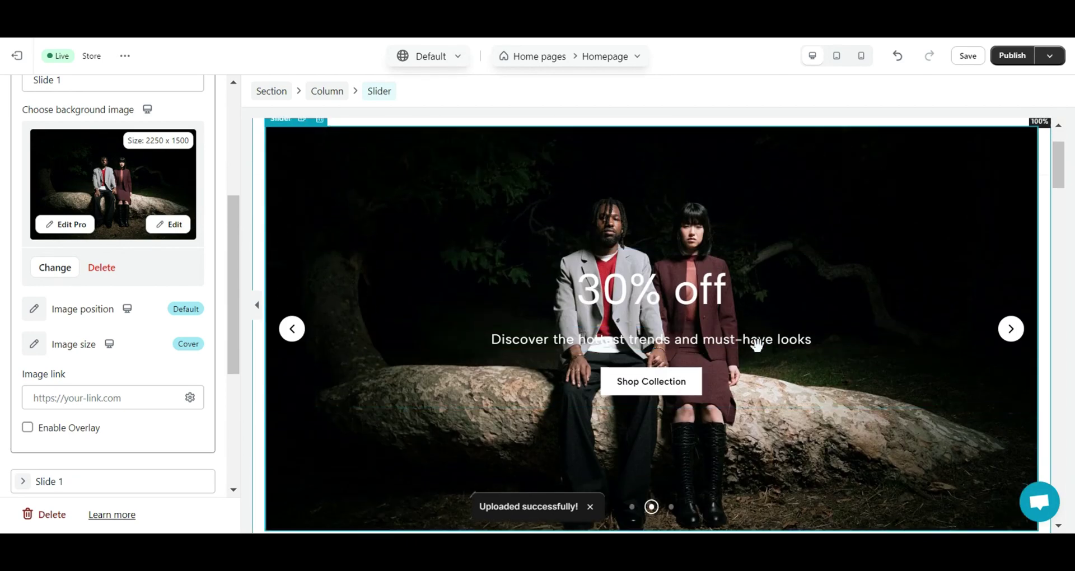
# Replace the "New Arrivals" slide's background with an uploaded image of a woman in a silver dress beside a chair.
pyautogui.click(1014, 339)
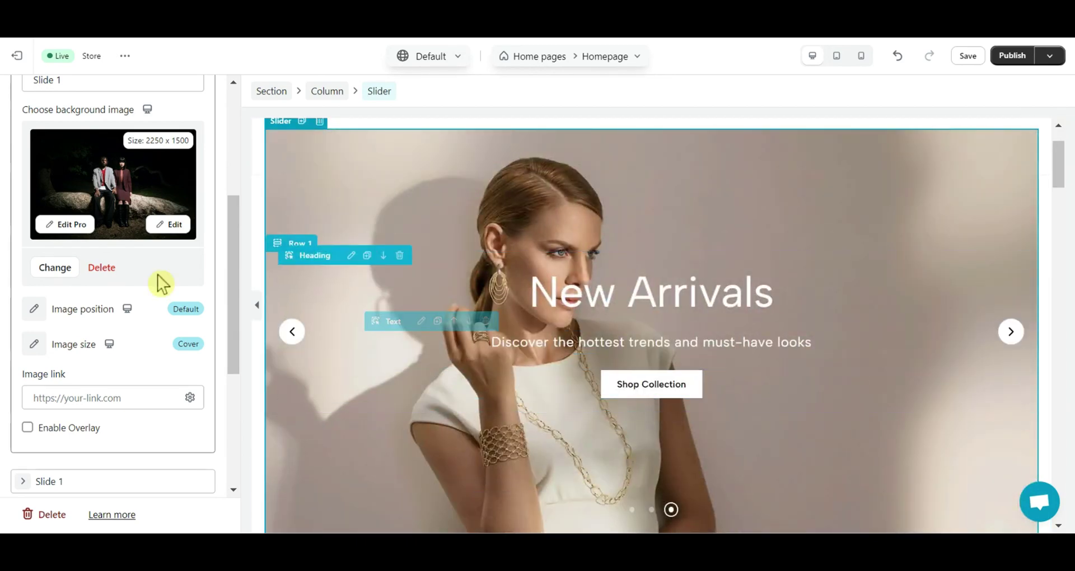
pyautogui.scroll(5, 129, 280)
pyautogui.click(67, 196)
pyautogui.click(67, 228)
pyautogui.click(53, 279)
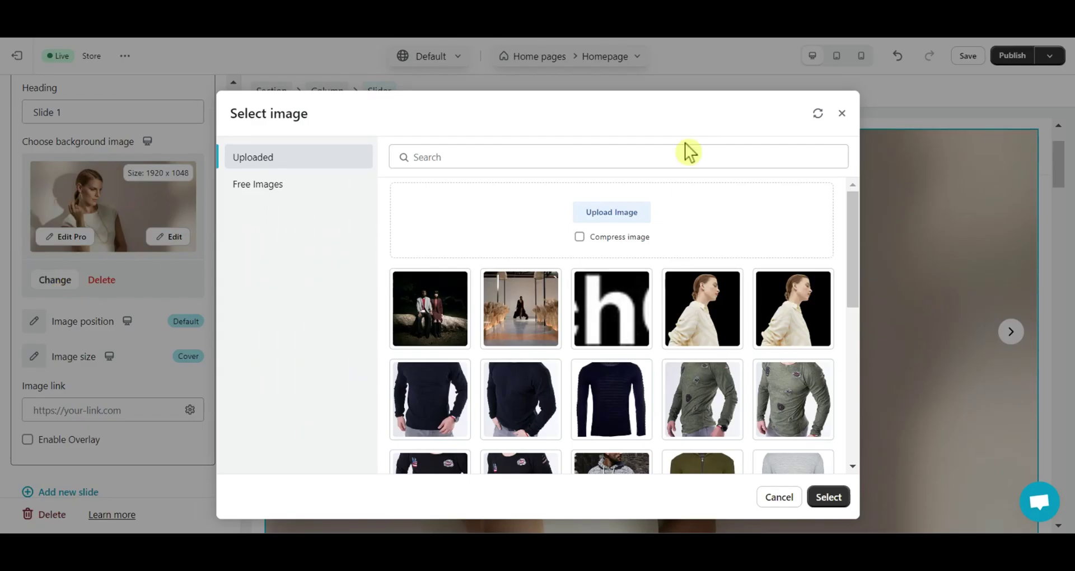
pyautogui.click(612, 211)
pyautogui.click(485, 476)
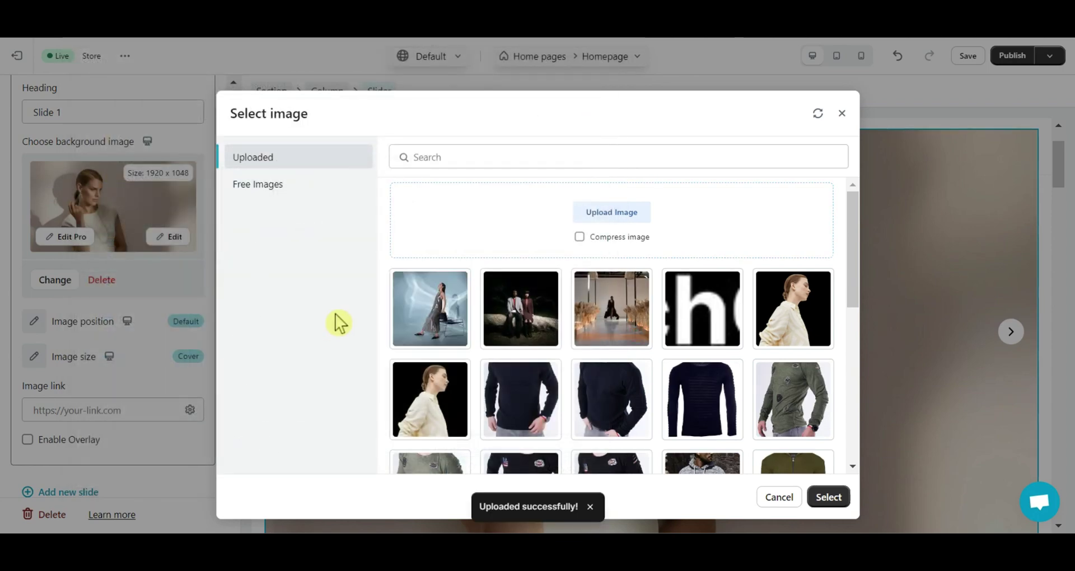
pyautogui.click(829, 497)
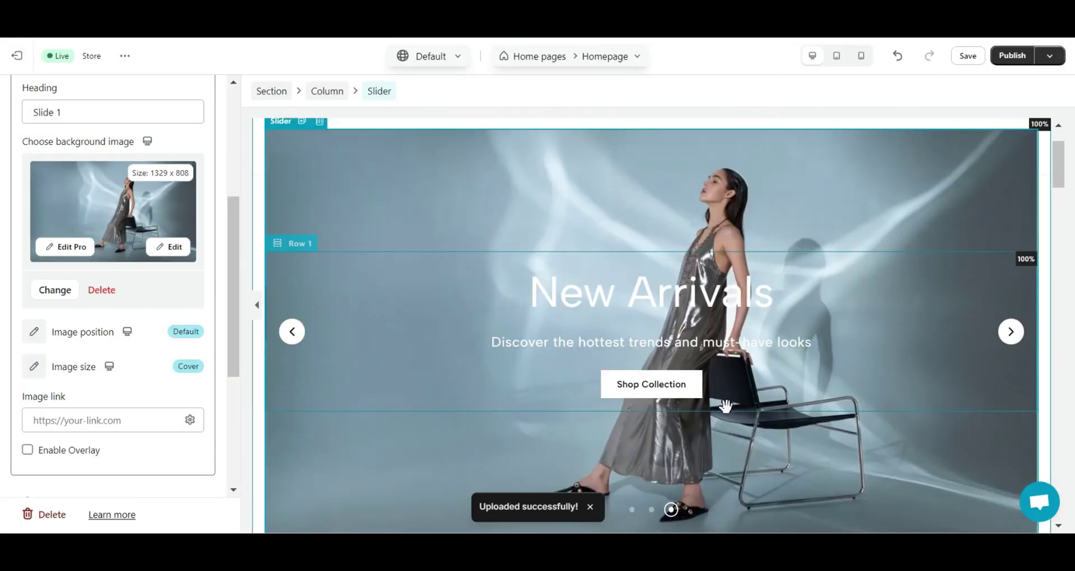
# Return to the "Spring Sale" slide, close the slider settings, and save and publish the Homepage template as the Shopify default homepage.
pyautogui.click(292, 332)
pyautogui.click(292, 332)
pyautogui.click(97, 172)
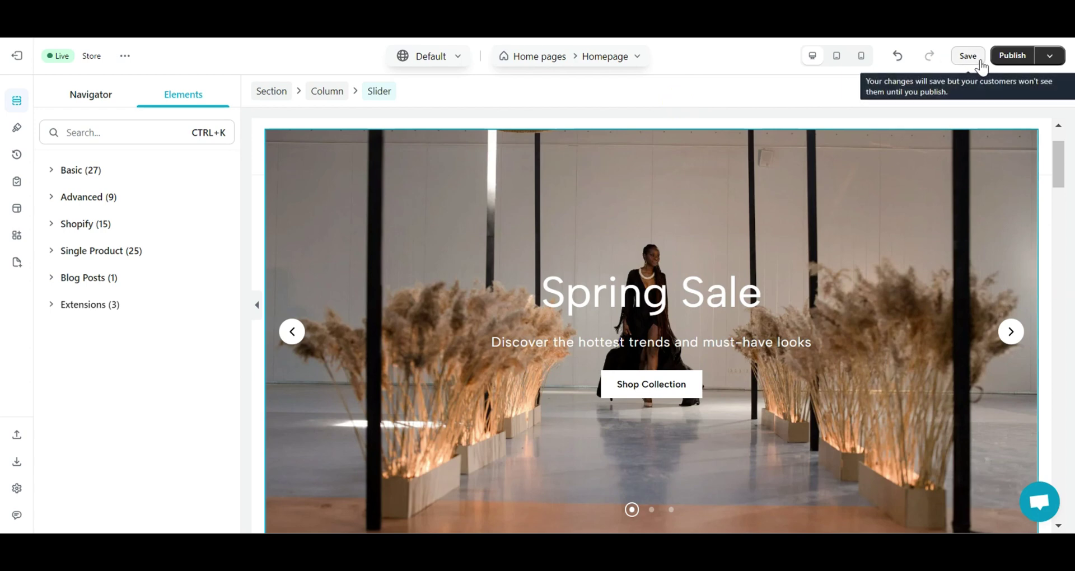
pyautogui.click(1017, 57)
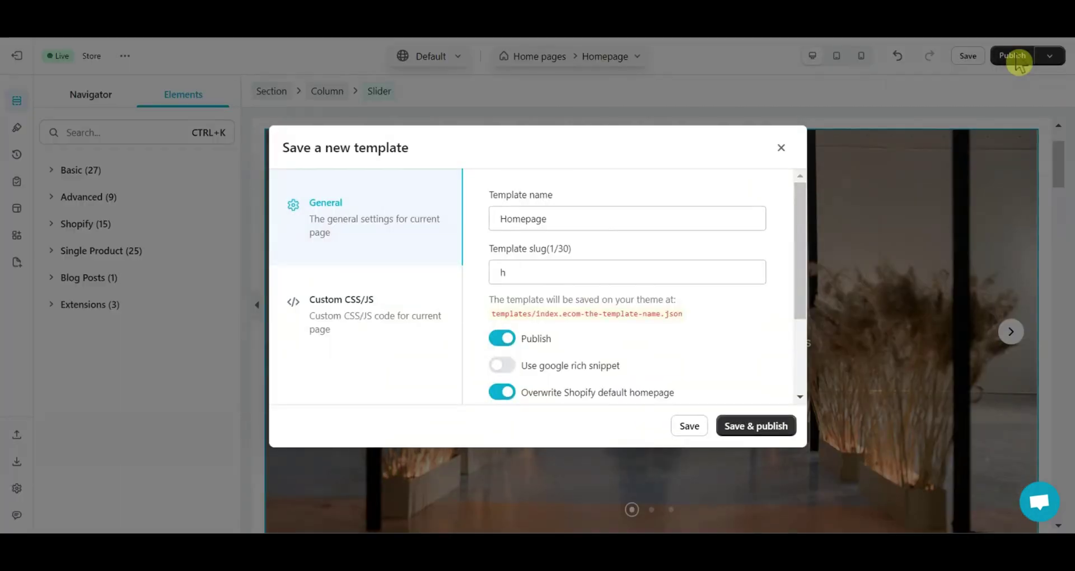
pyautogui.scroll(-2, 688, 336)
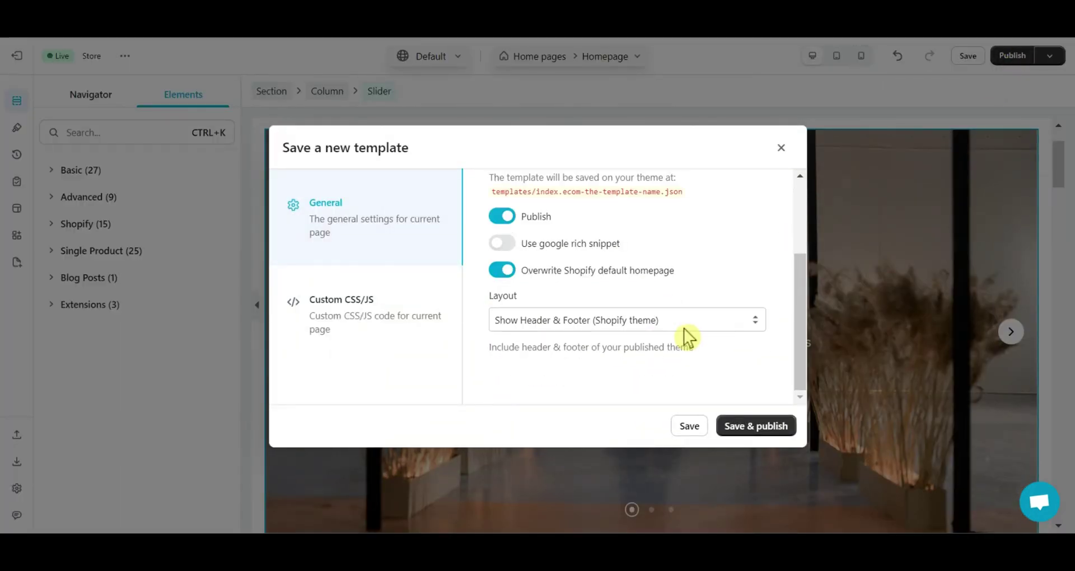
pyautogui.click(750, 429)
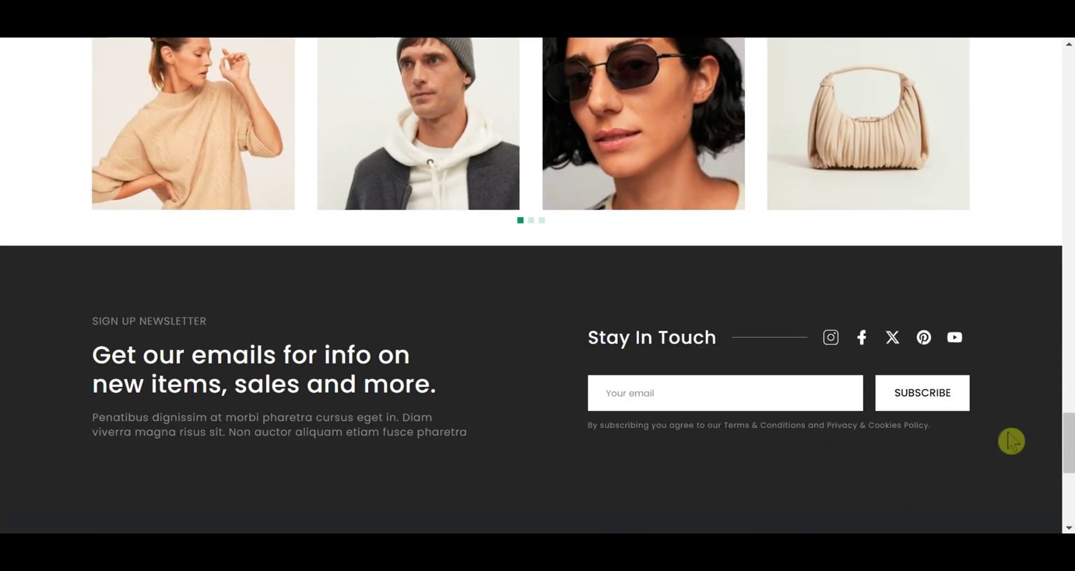
# Check the slideshow on the published homepage by moving forward through its slides and back again.
pyautogui.press('Home')
pyautogui.scroll(-1, 1008, 439)
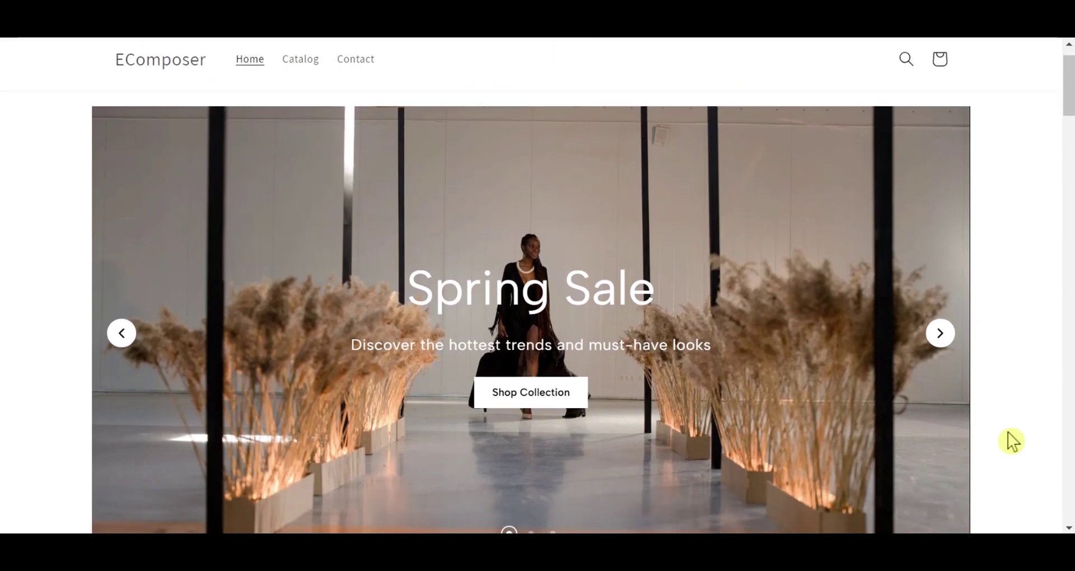
pyautogui.click(944, 340)
pyautogui.click(944, 339)
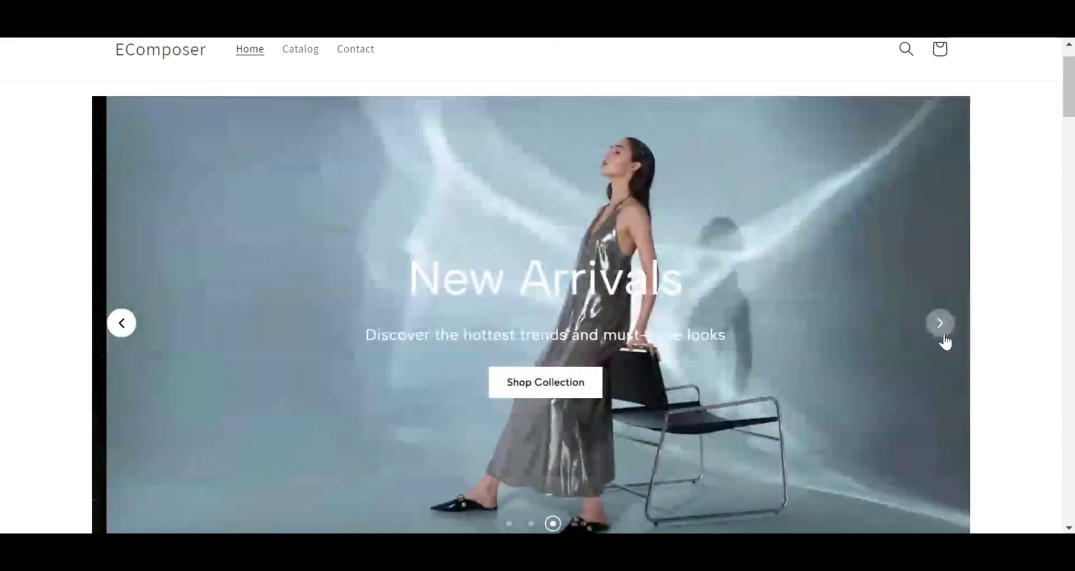
pyautogui.click(122, 331)
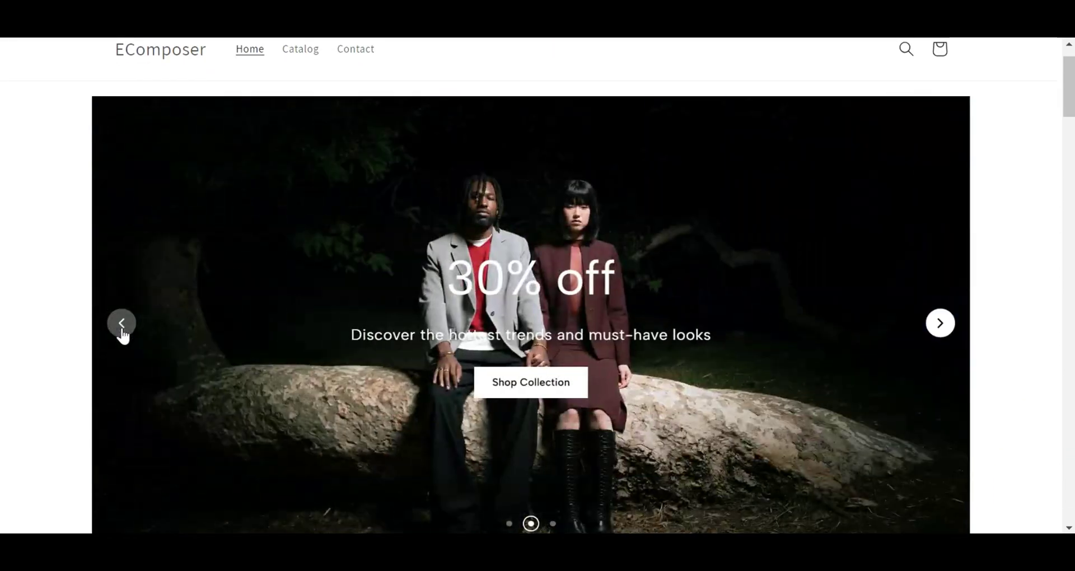
pyautogui.click(122, 332)
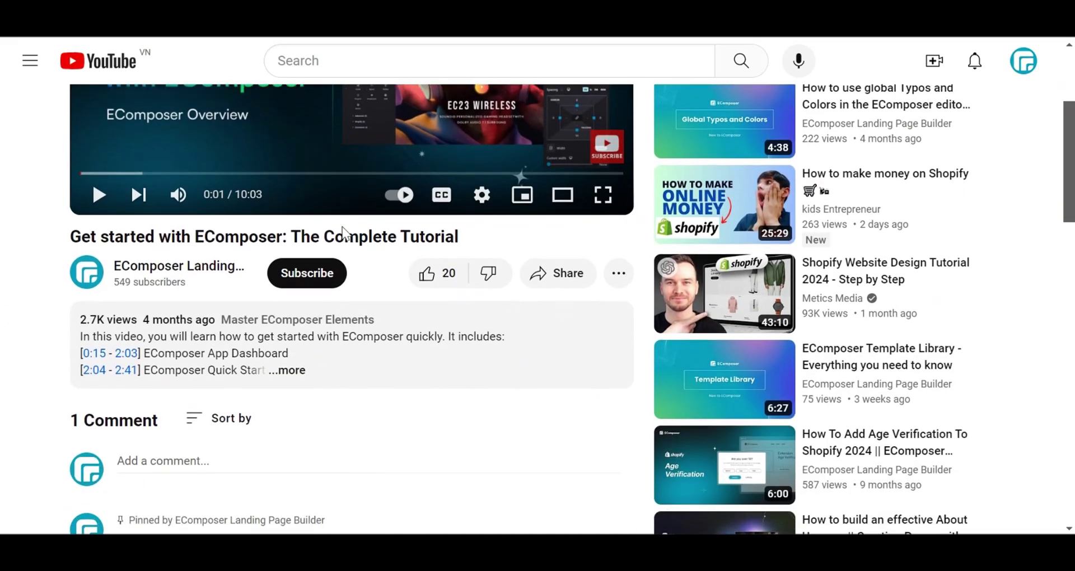
# On the YouTube video "Get started with EComposer: The Complete Tutorial", like it, subscribe to the channel and expand the full description.
pyautogui.scroll(-1, 445, 271)
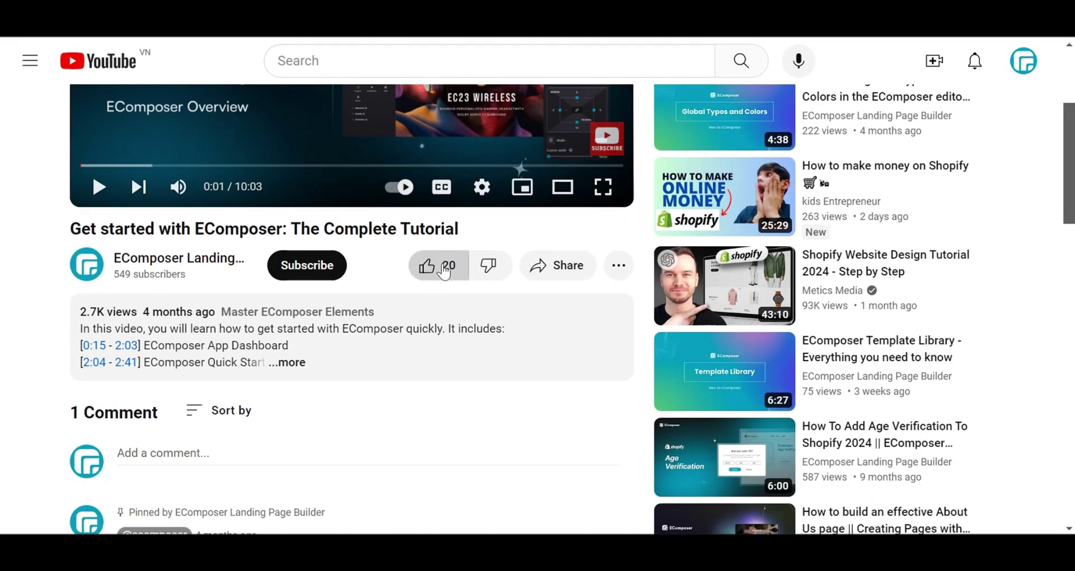
pyautogui.click(445, 271)
pyautogui.click(309, 267)
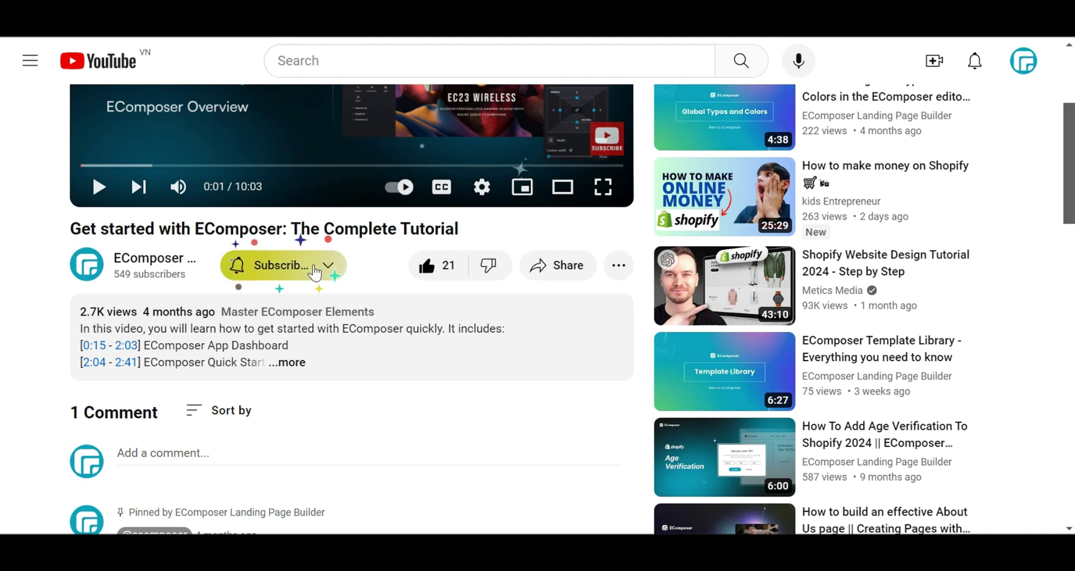
pyautogui.click(288, 363)
pyautogui.scroll(-3, 287, 343)
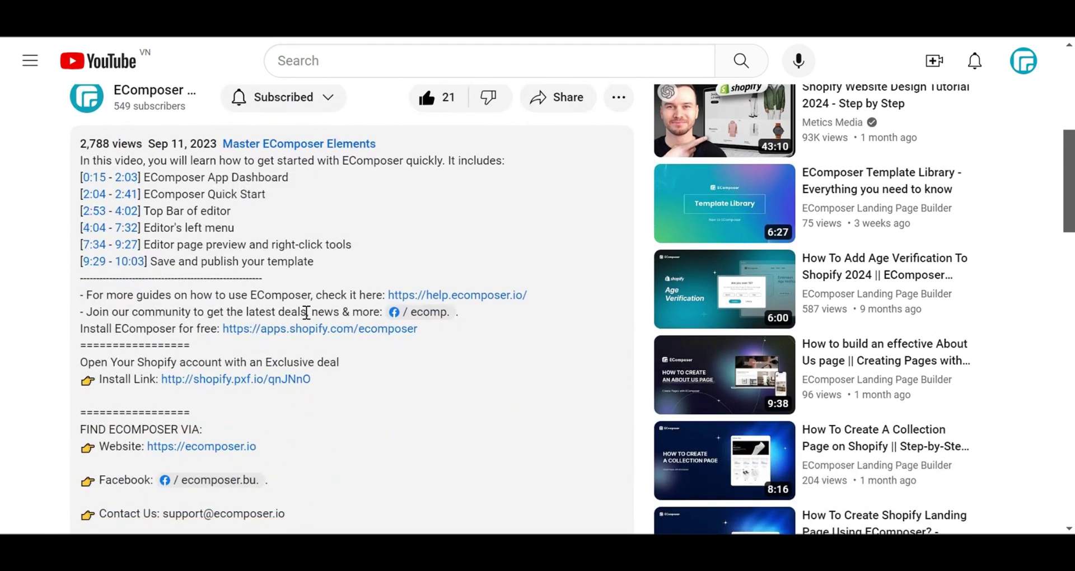